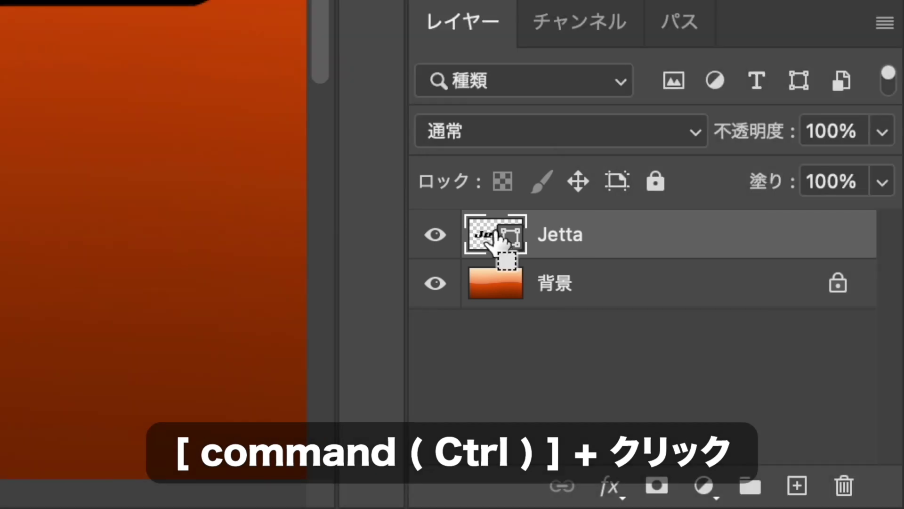
Load the outline of the Jetta shape layer as a selection and hide that layer
super+click(492, 238)
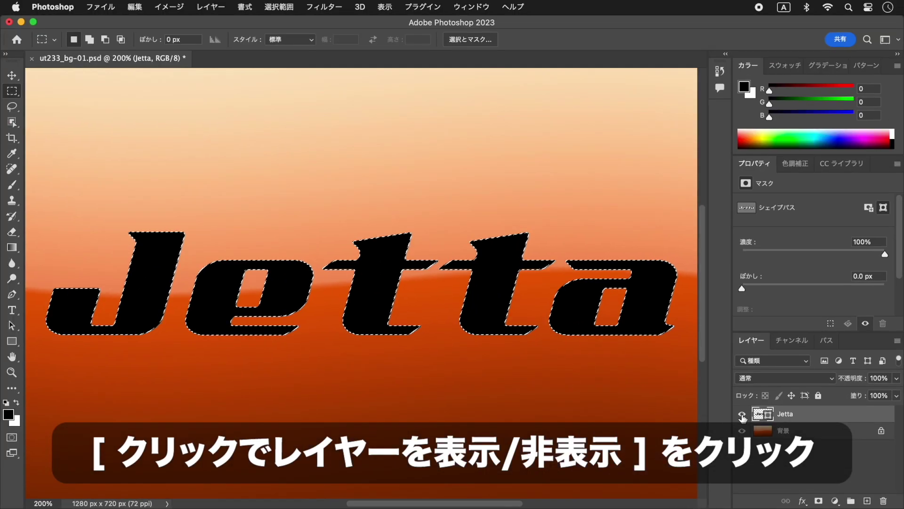
click(436, 235)
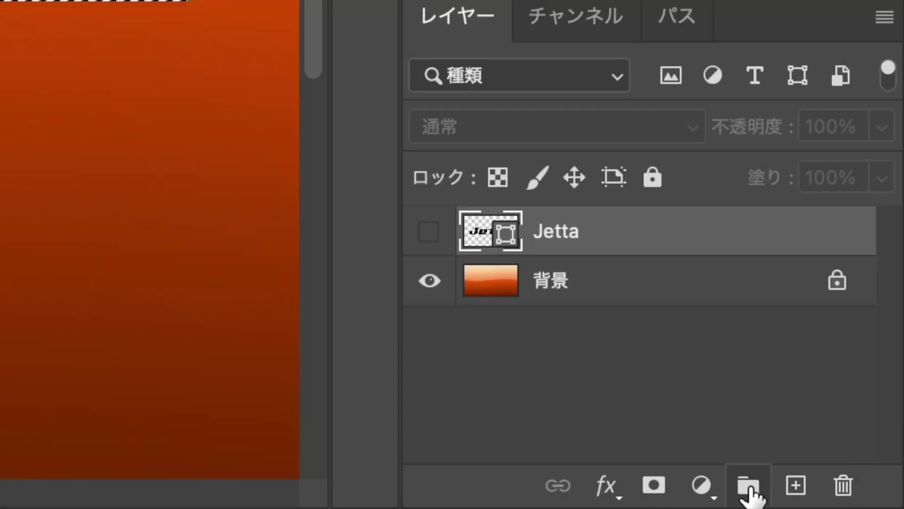
Create a new layer group above the Jetta layer and add a gradient fill layer inside it from the selection
click(750, 489)
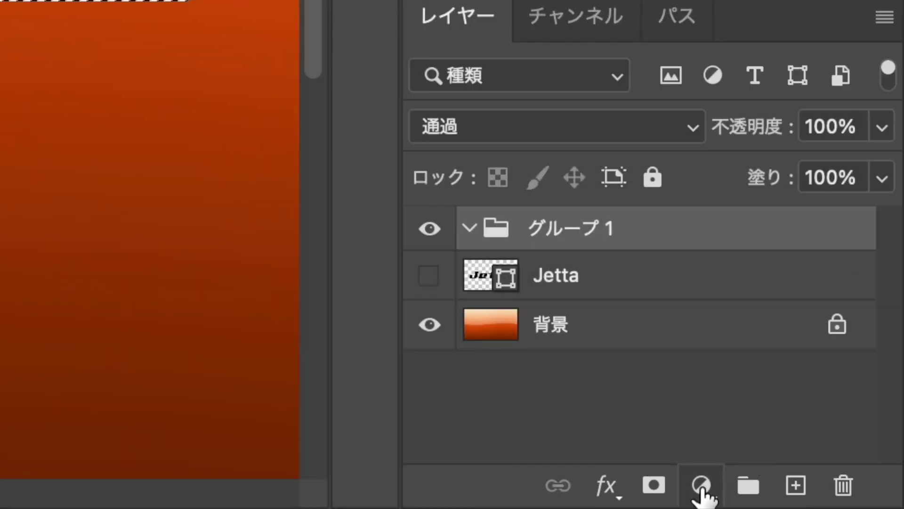
click(701, 485)
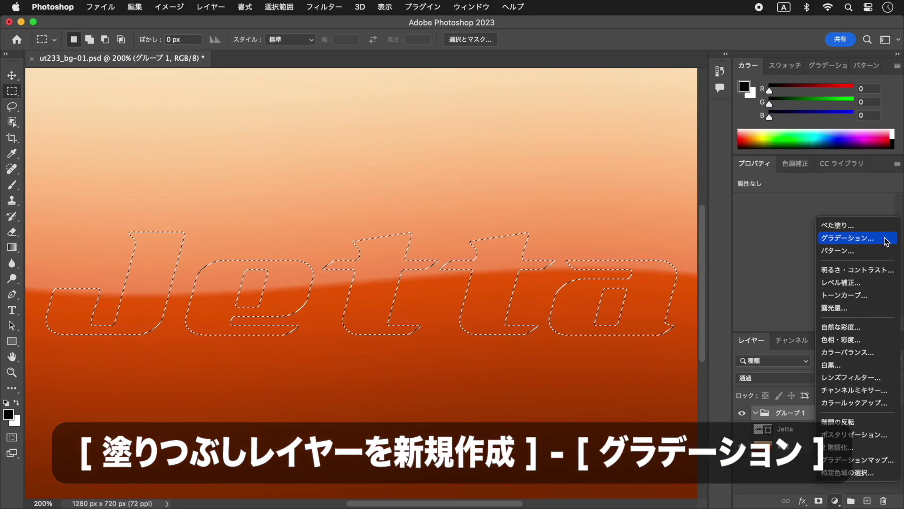
click(847, 206)
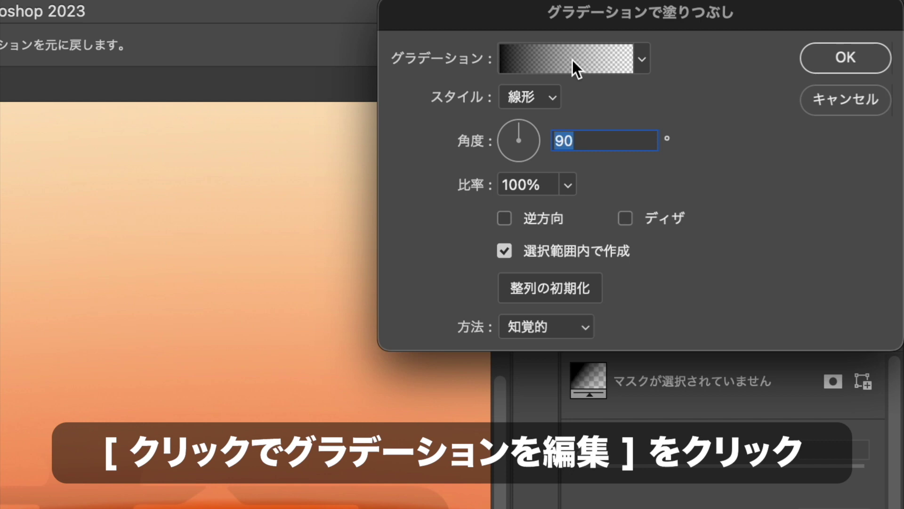
Edit the fill's gradient and set the opacity stop at position 100 to 100% opacity
click(572, 61)
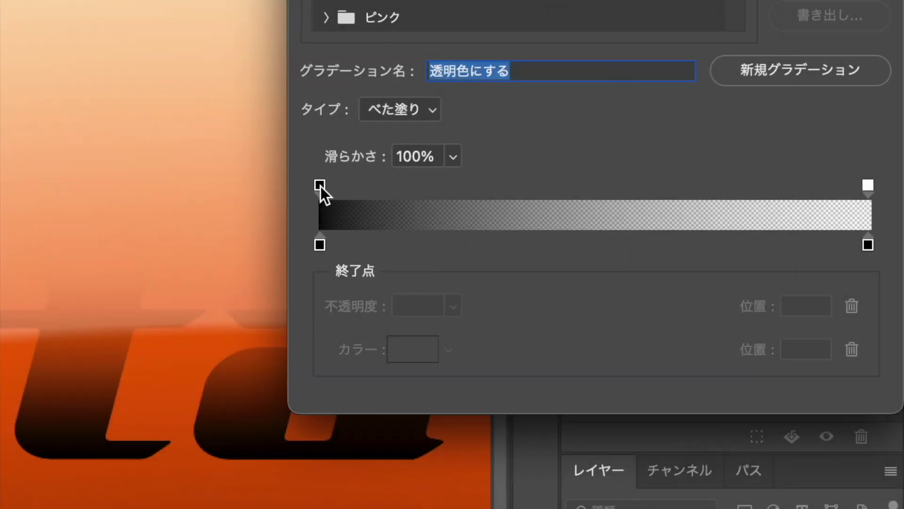
click(321, 185)
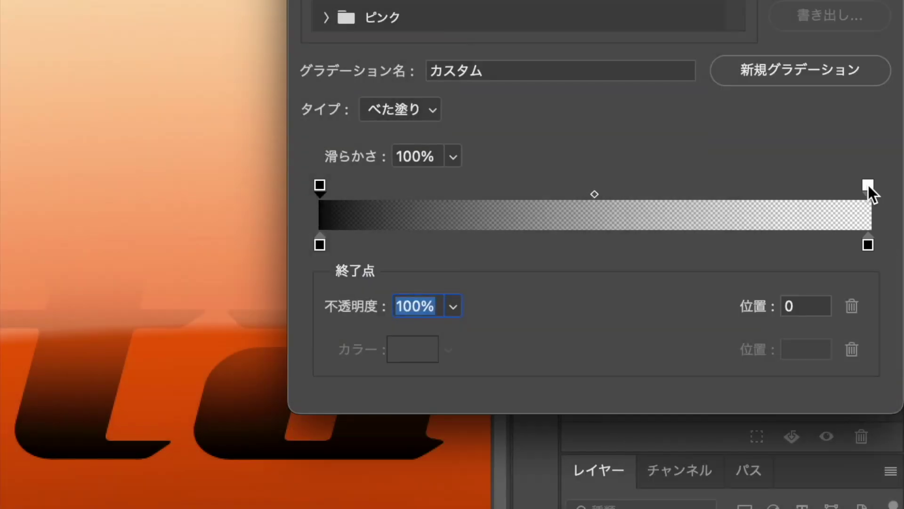
click(868, 185)
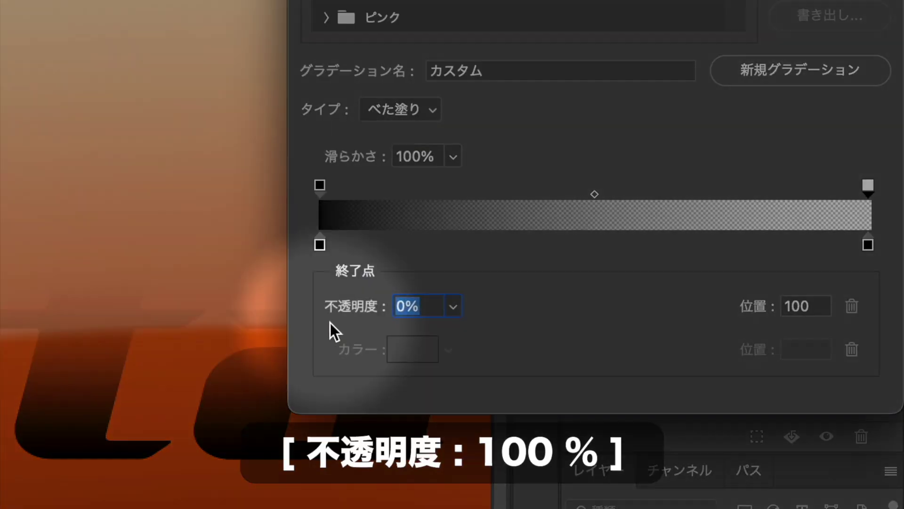
text(100)
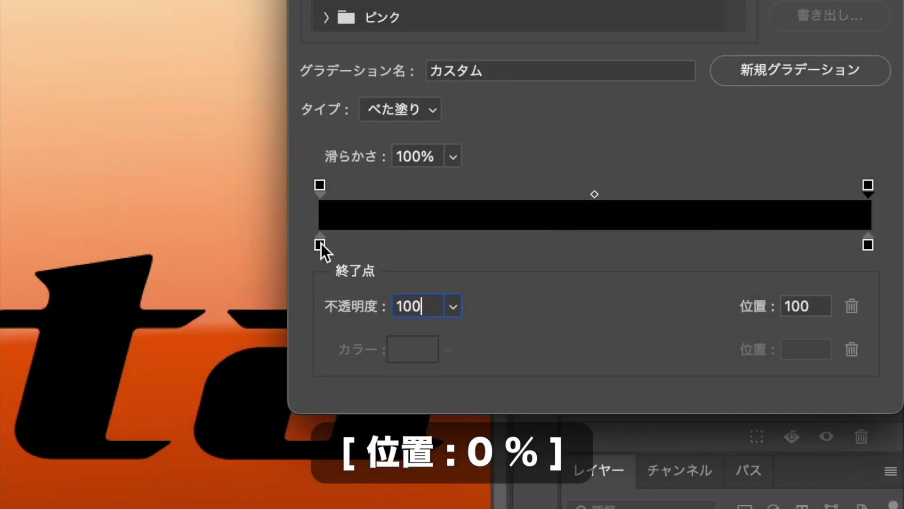
Set the gradient's color stop at position 0 to H 210°, S 20%, B 50%
click(320, 243)
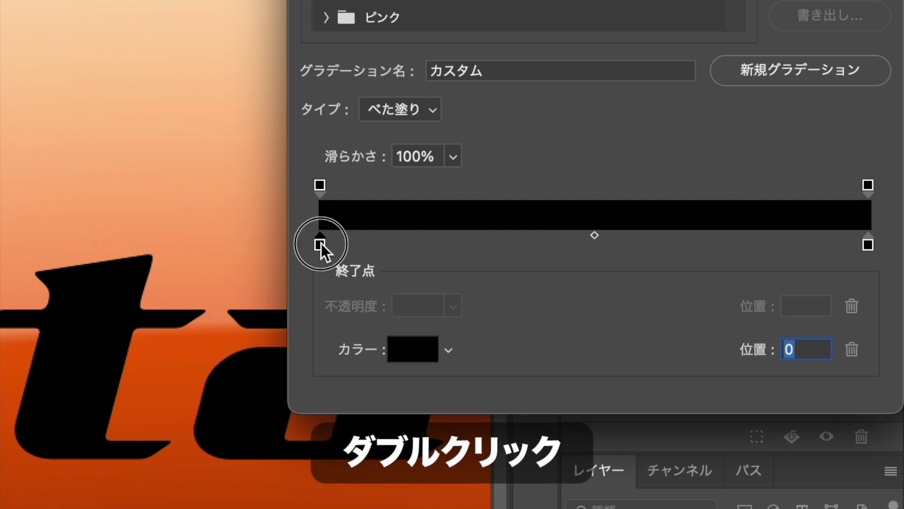
double_click(321, 244)
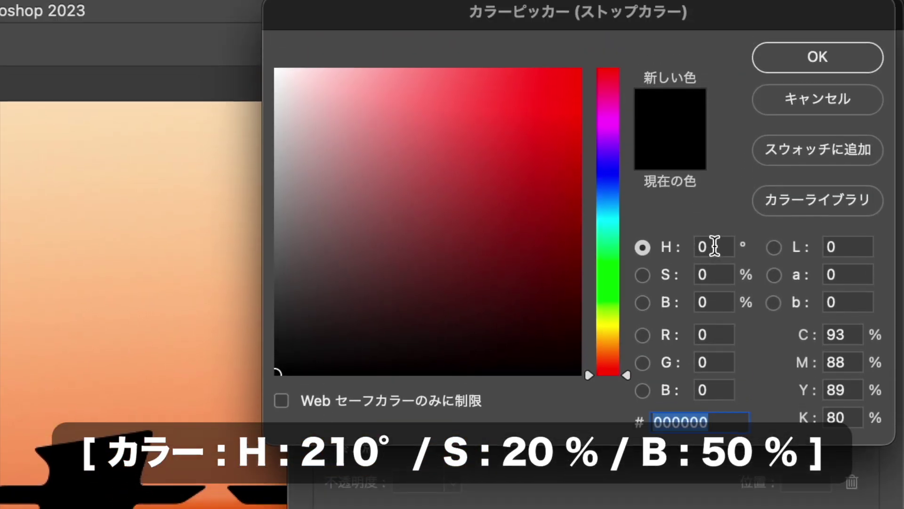
double_click(714, 246)
text(210)
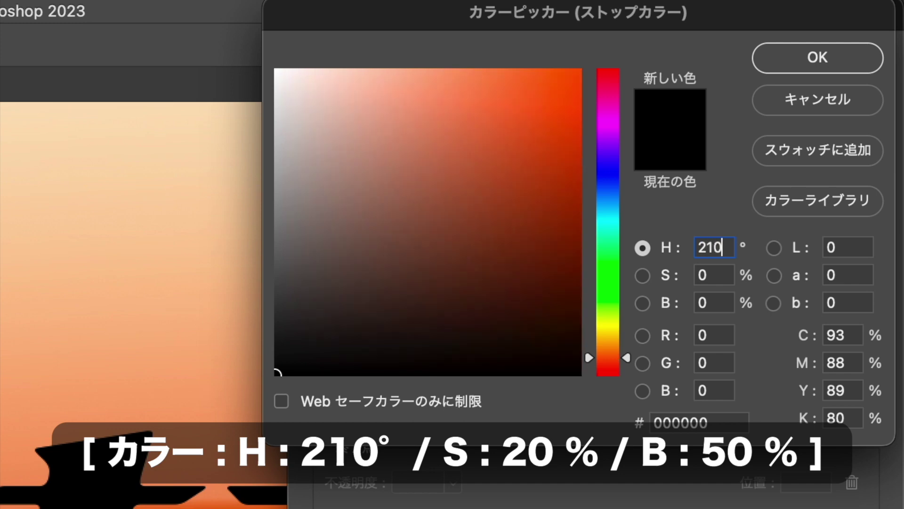
double_click(728, 277)
text(20)
double_click(711, 300)
text(50)
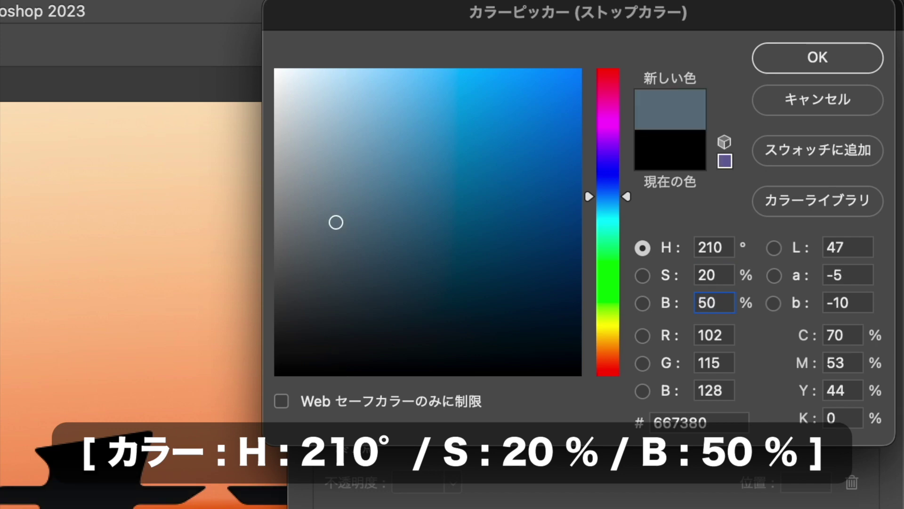
click(839, 60)
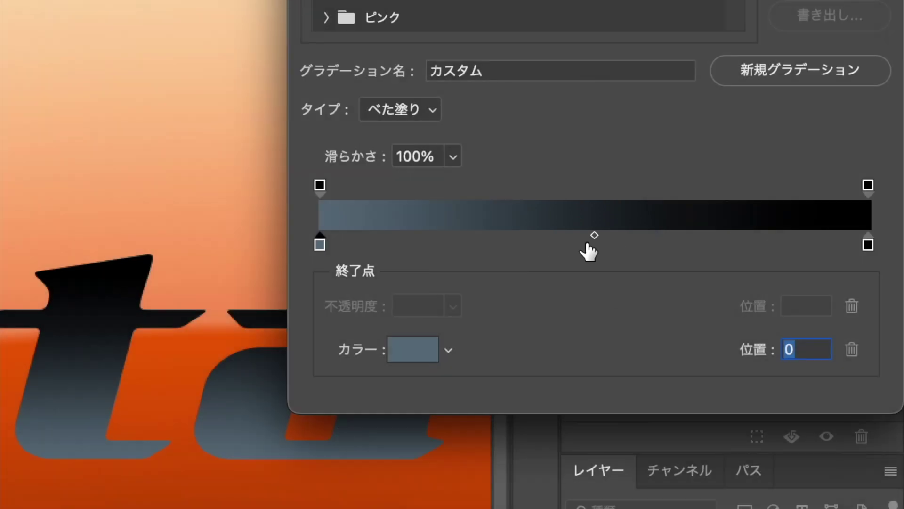
Add a color stop at 49% of the gradient and set it to H 210°, S 20%, B 5%
click(586, 242)
drag(586, 241, 590, 242)
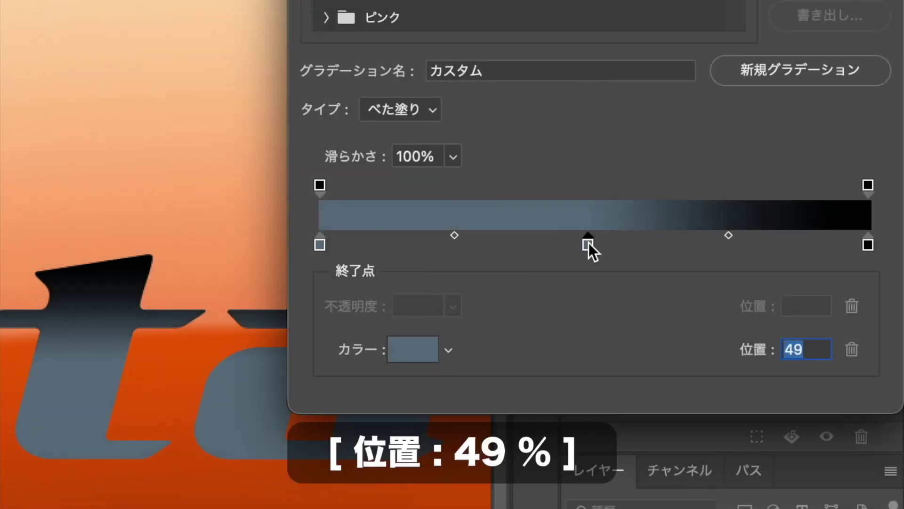
double_click(588, 245)
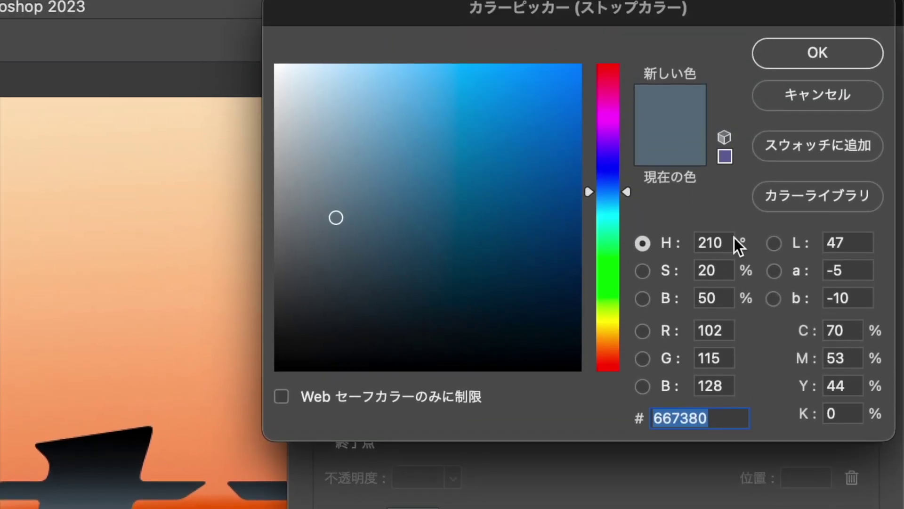
click(721, 242)
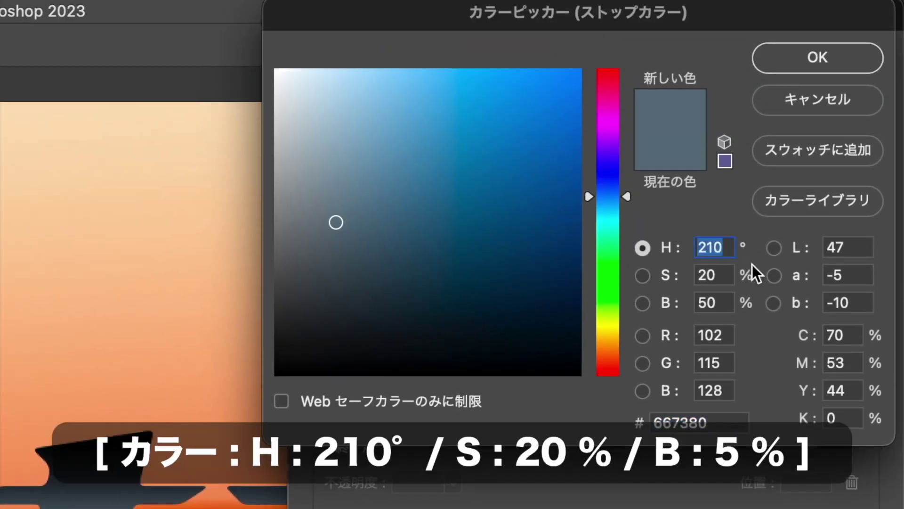
click(721, 276)
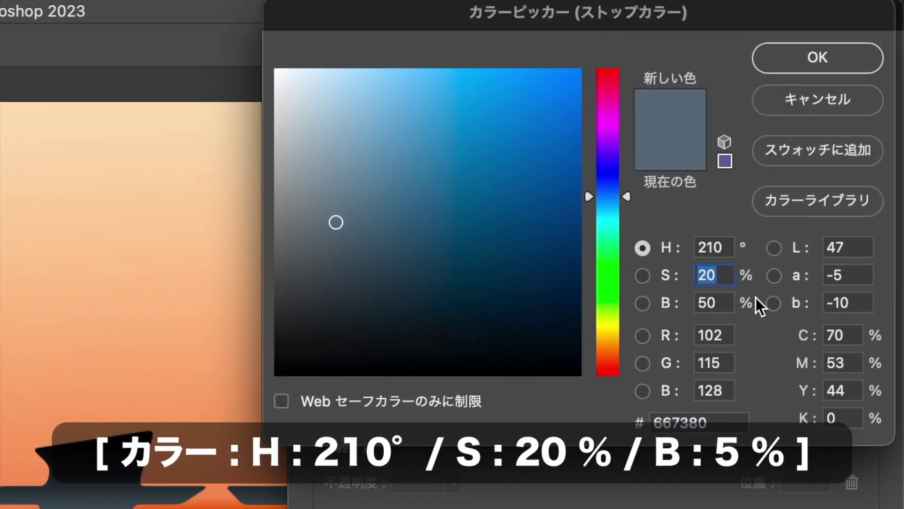
click(720, 302)
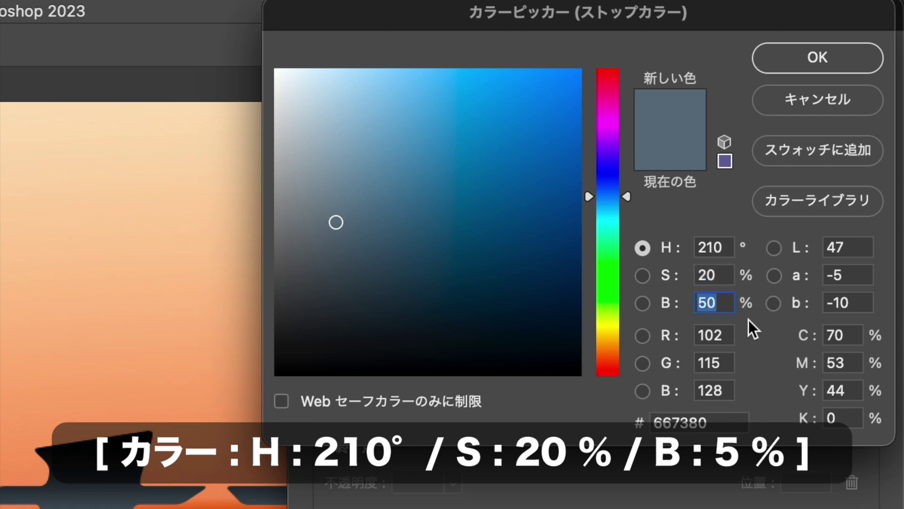
text(5)
click(837, 54)
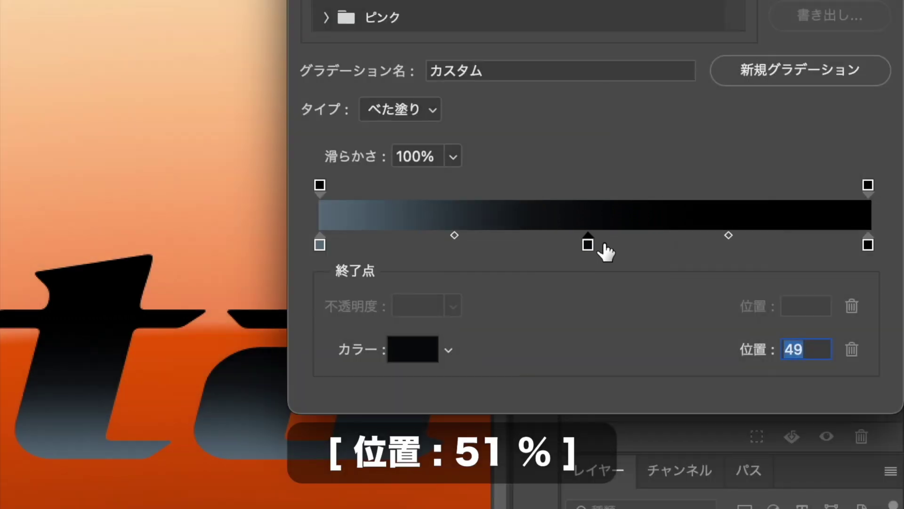
Add a color stop at 51% of the gradient and set it to H 210°, S 20%, B 60%
click(601, 244)
double_click(602, 244)
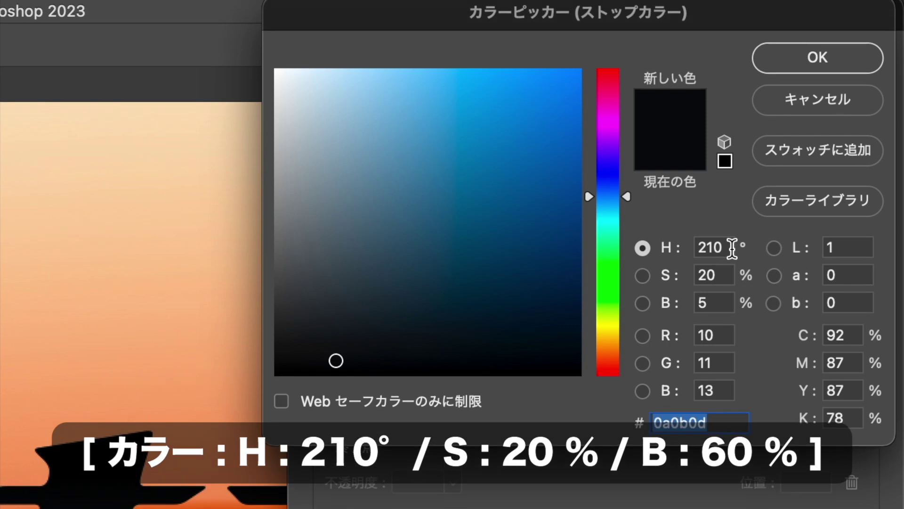
double_click(720, 203)
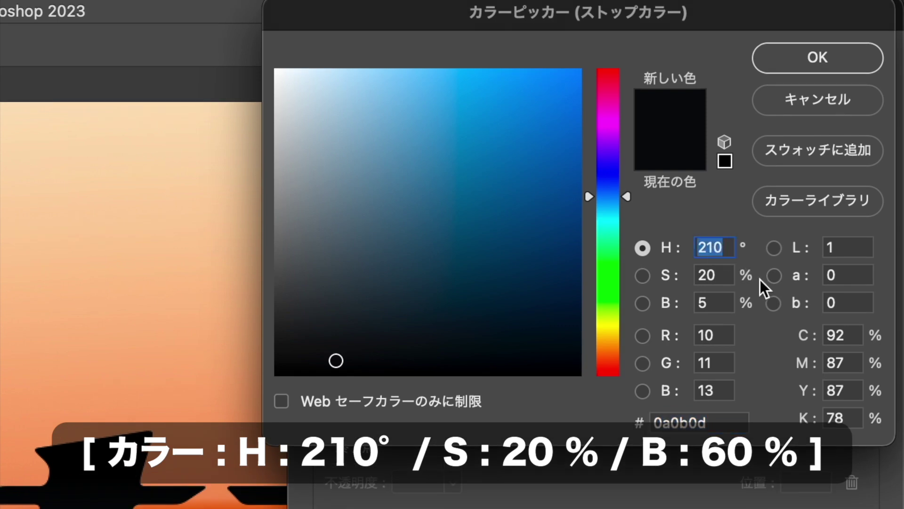
double_click(727, 275)
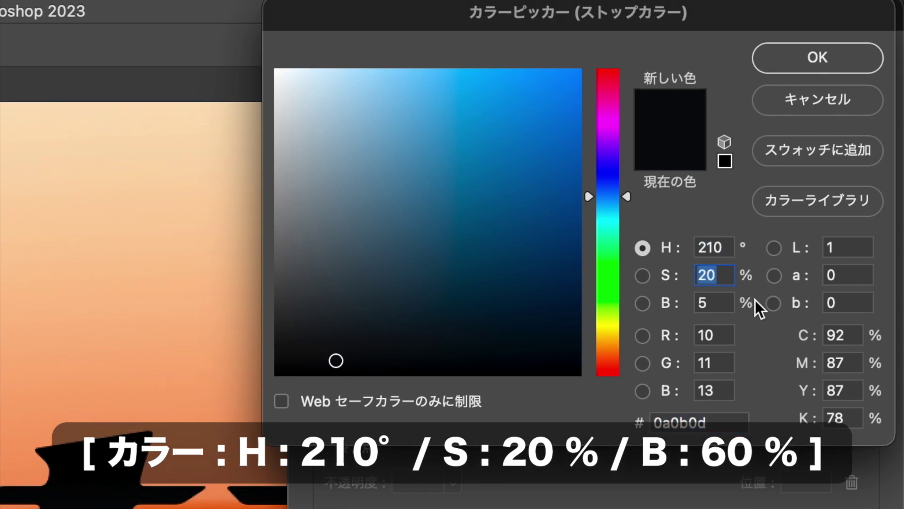
double_click(721, 304)
text(60)
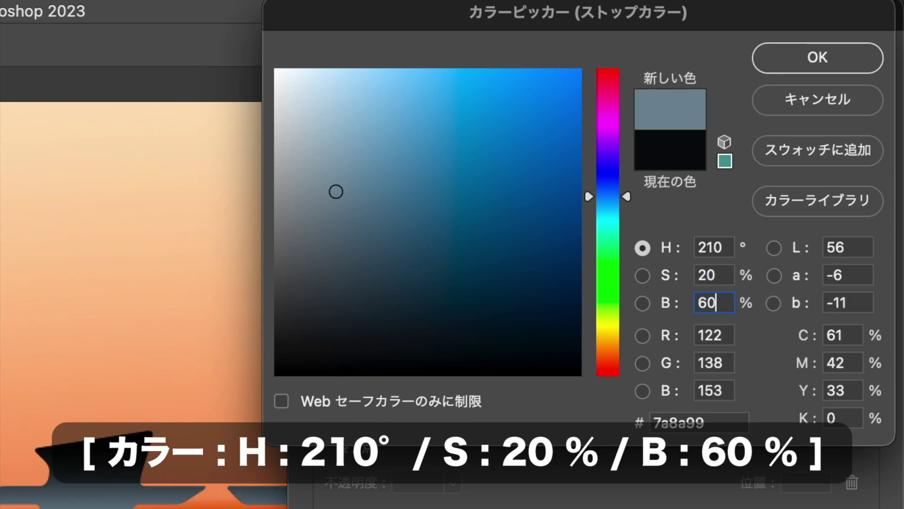
click(843, 64)
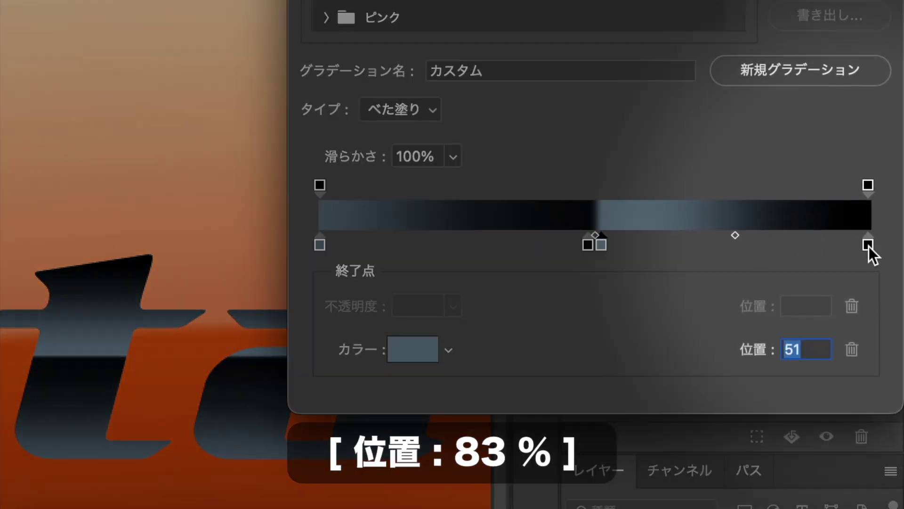
Move the gradient's black end color stop to 83% and set it to H 0°, S 0%, B 100%
click(868, 244)
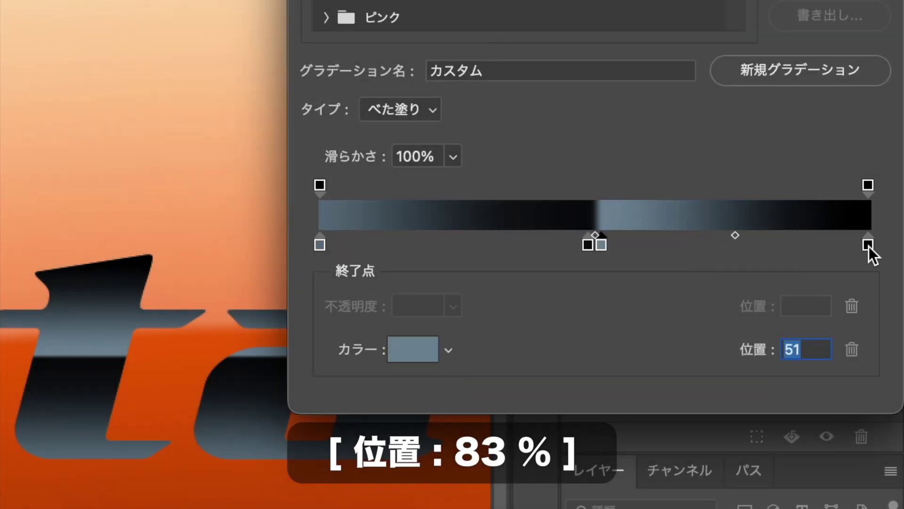
click(868, 244)
drag(869, 247, 779, 248)
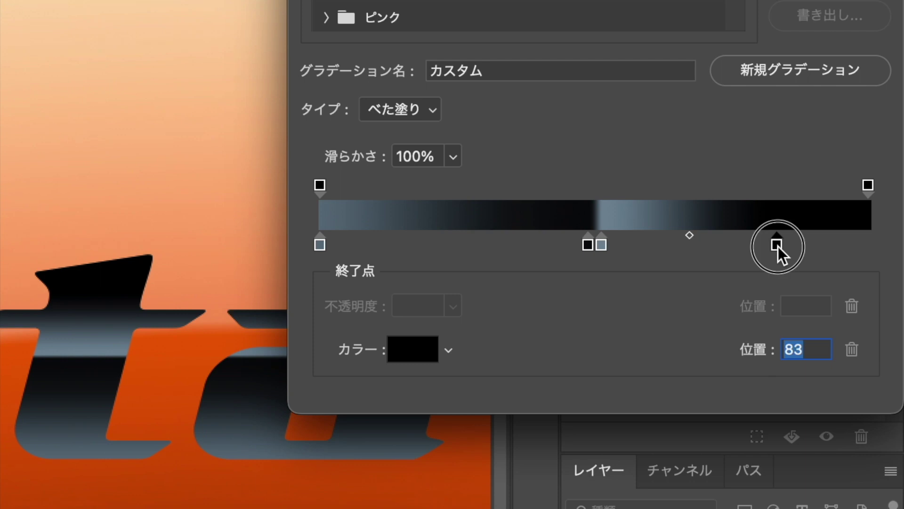
double_click(778, 247)
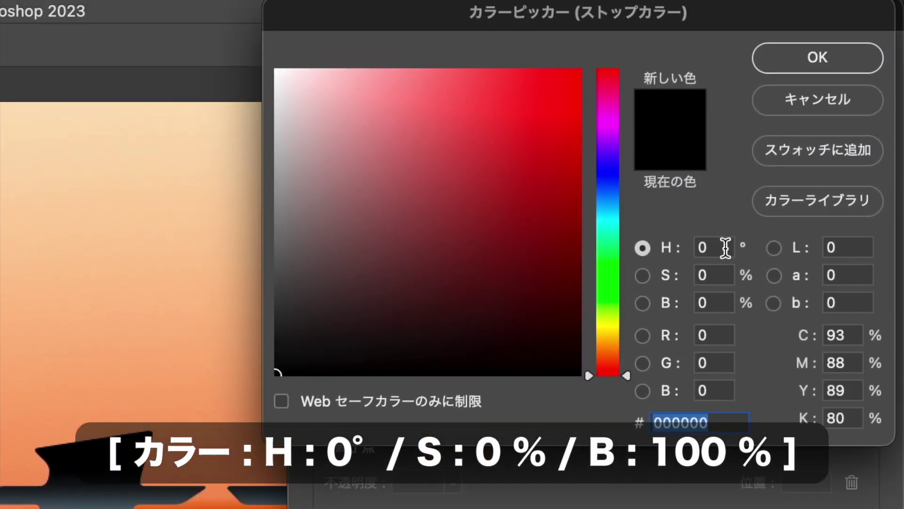
click(725, 99)
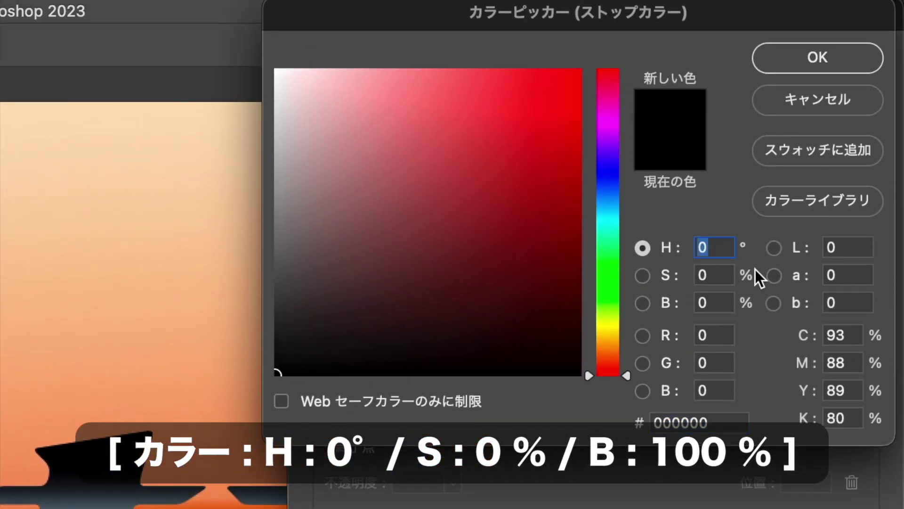
click(717, 275)
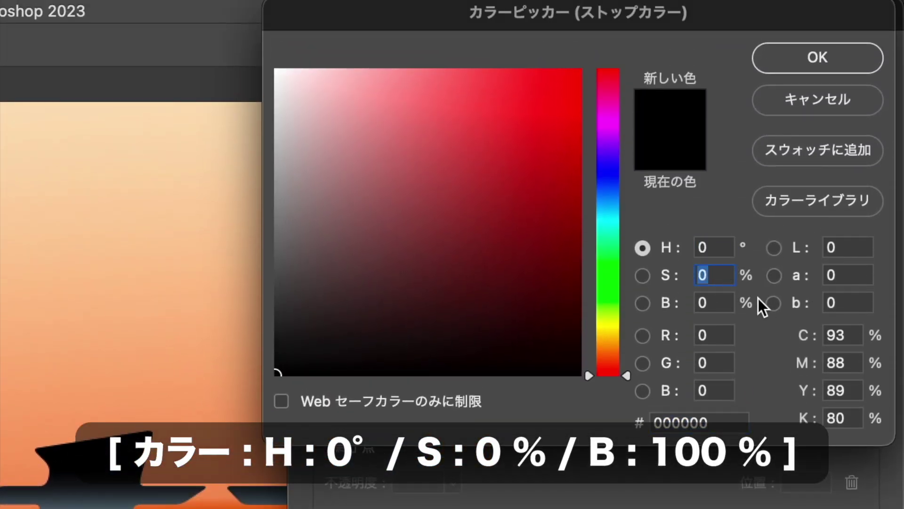
click(718, 303)
text(100)
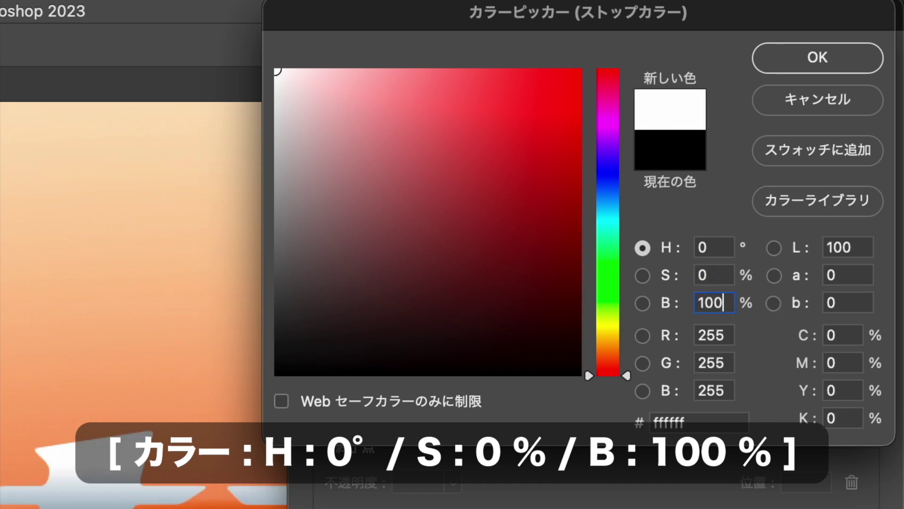
click(840, 62)
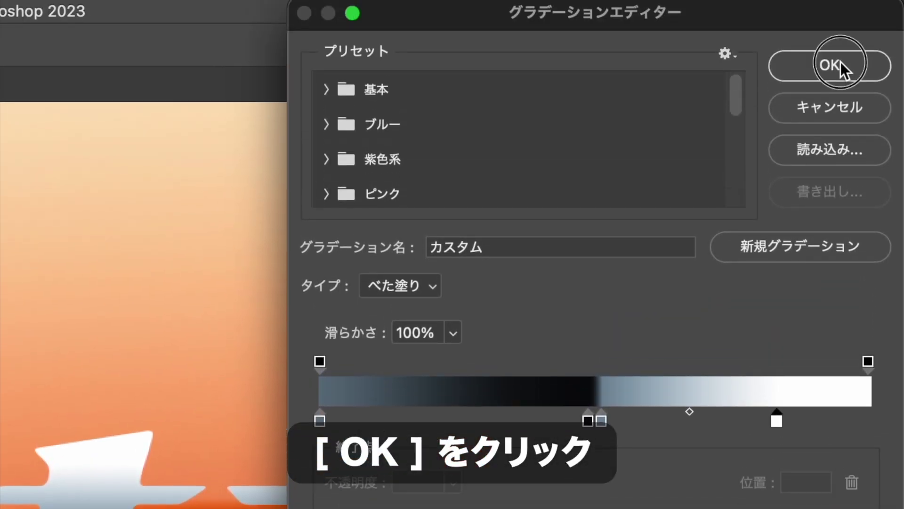
Accept the custom gradient and apply the 90° linear fill with dithering enabled
click(841, 61)
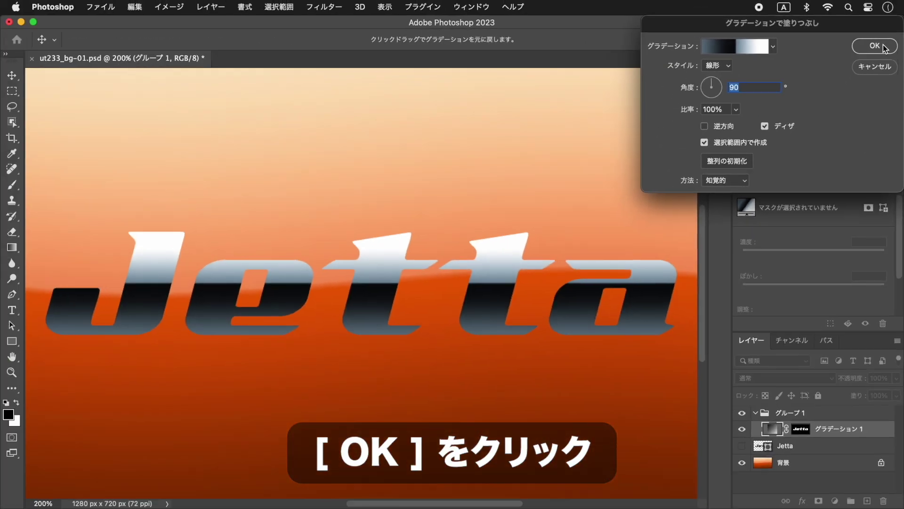
click(866, 56)
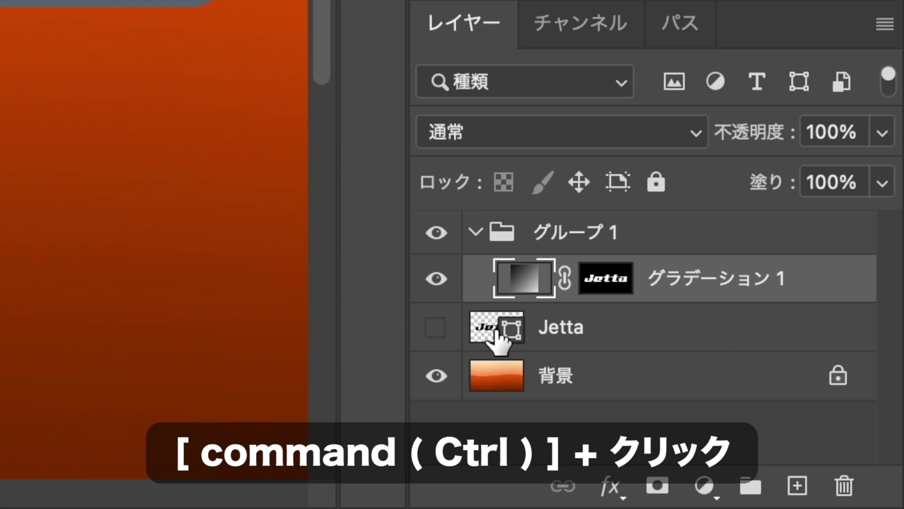
Load the Jetta layer's shape as a selection and add it as a layer mask on グループ 1
super+click(496, 330)
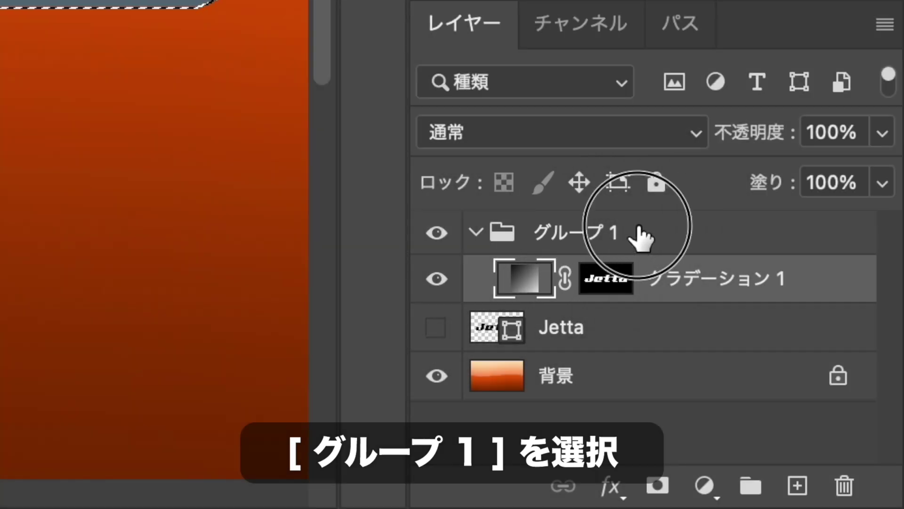
click(641, 236)
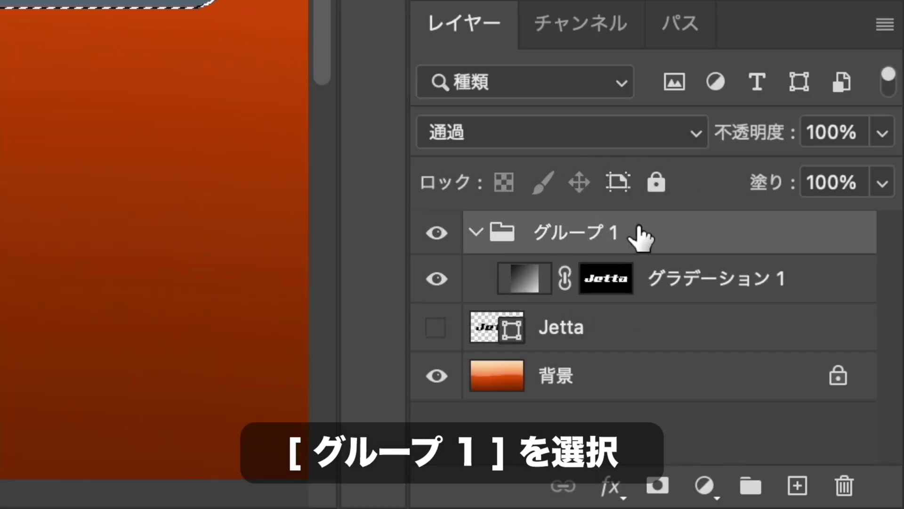
click(658, 485)
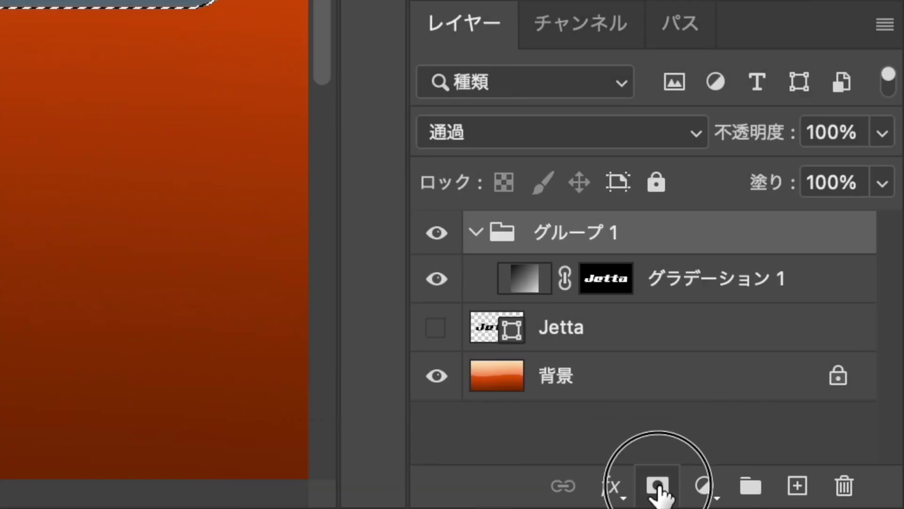
click(658, 485)
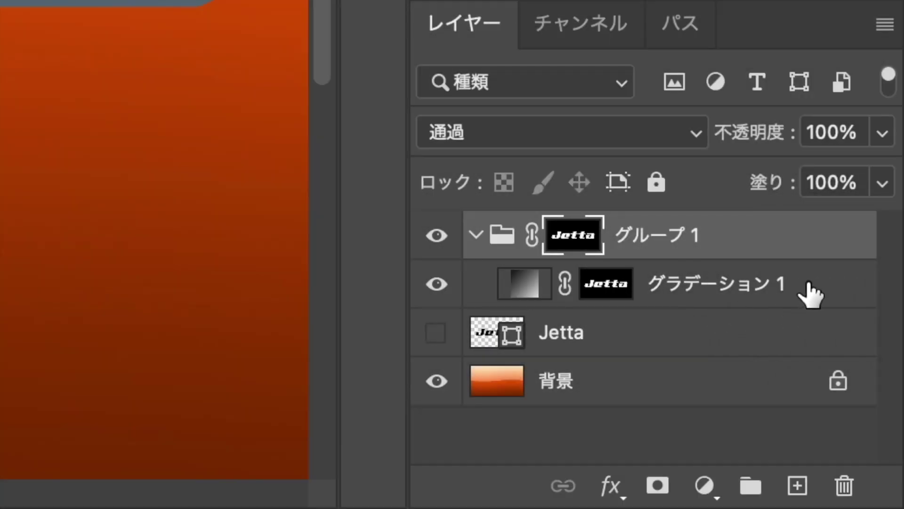
Rasterize the fill content of the グラデーション 1 layer
click(810, 295)
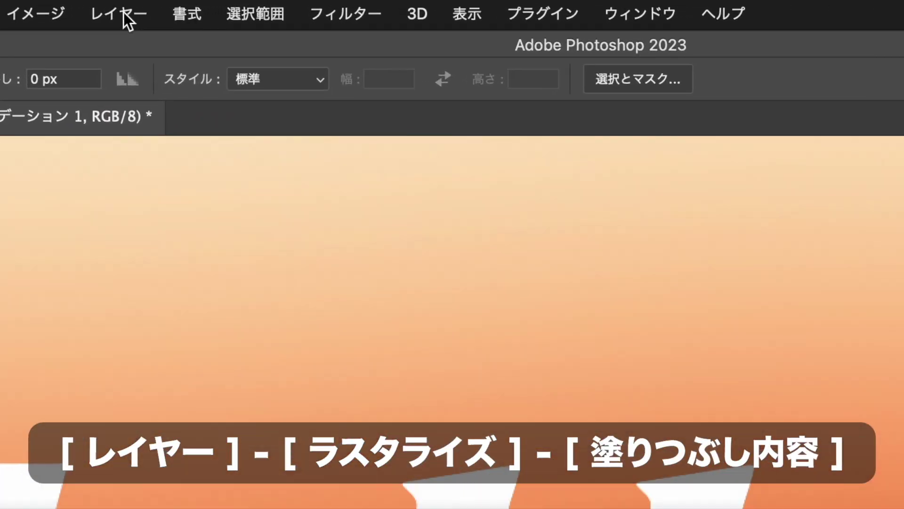
click(213, 7)
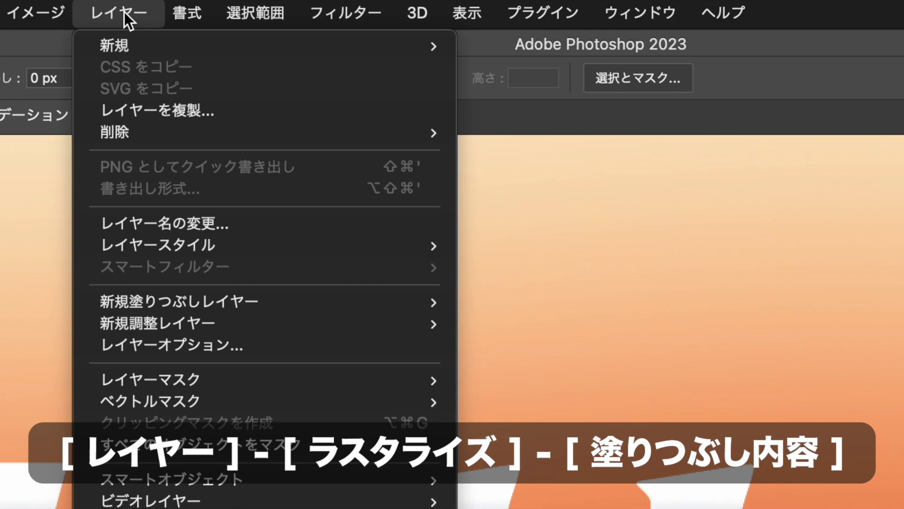
mouse_move(218, 508)
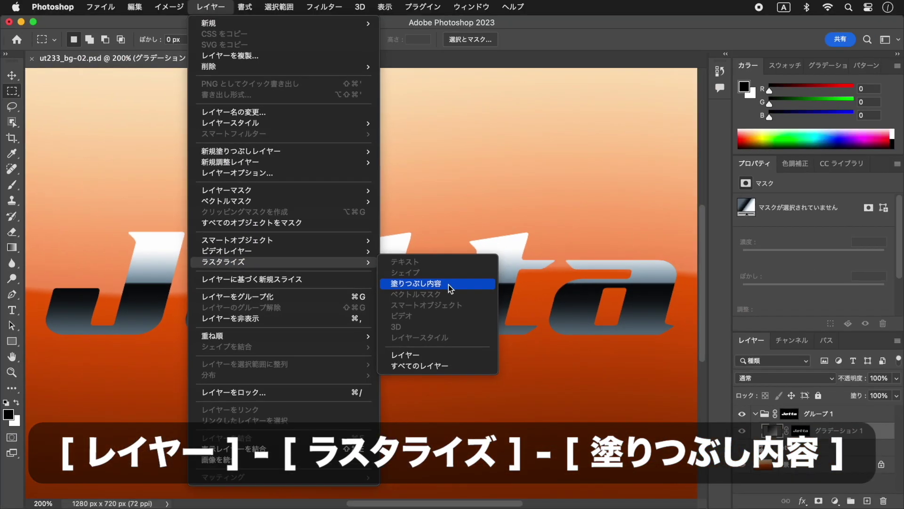
click(595, 265)
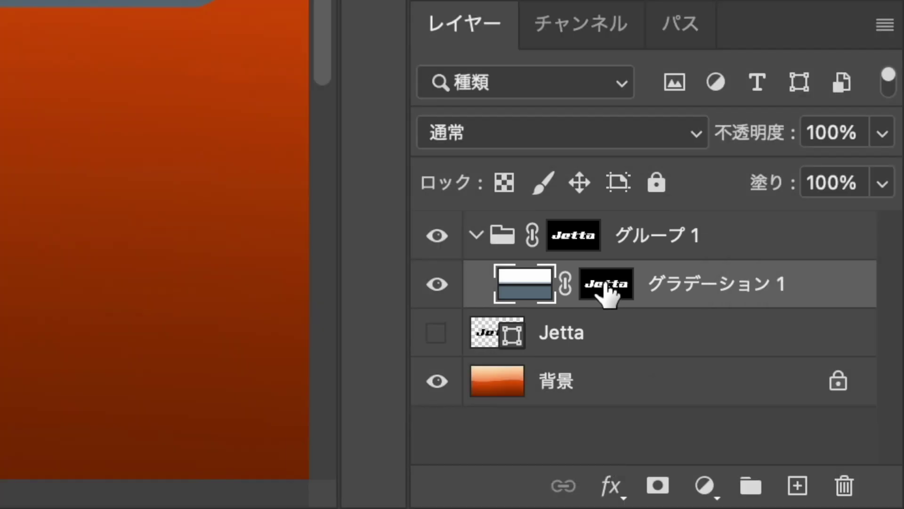
Delete the layer mask from グラデーション 1 and convert the layer to a smart object
click(605, 287)
drag(606, 288, 847, 494)
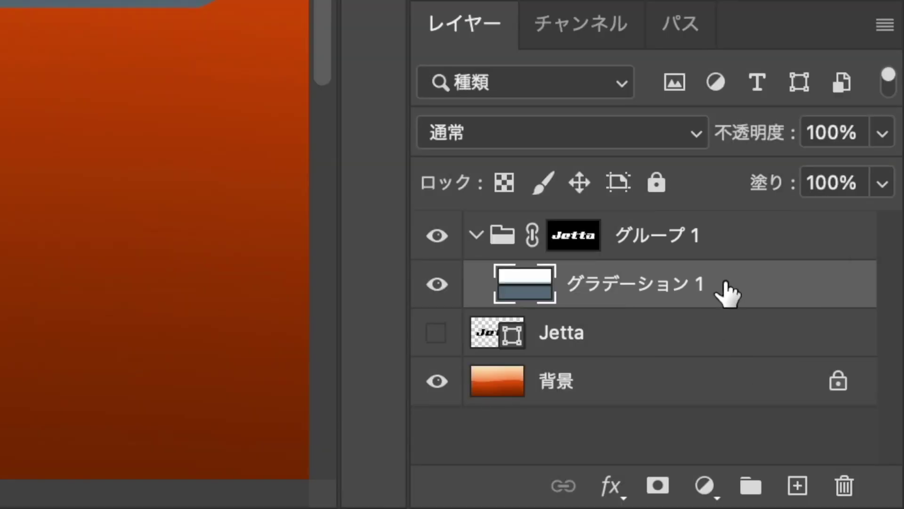
right_click(724, 293)
mouse_move(654, 471)
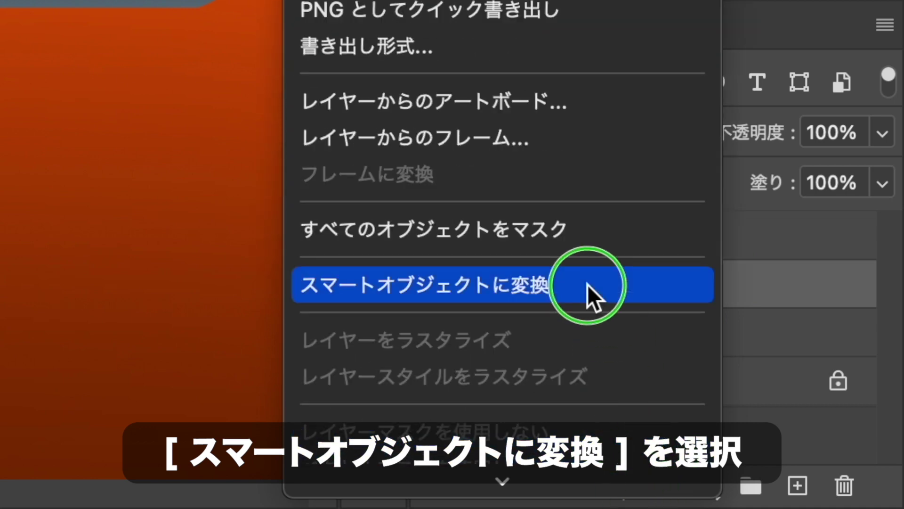
click(587, 284)
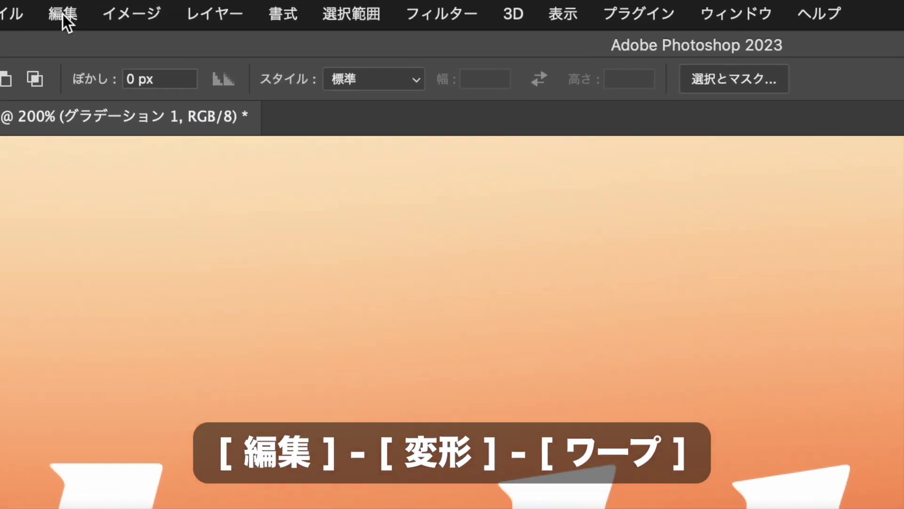
Start a Warp transform on the グラデーション 1 smart object with the Flag (旗) style
click(135, 7)
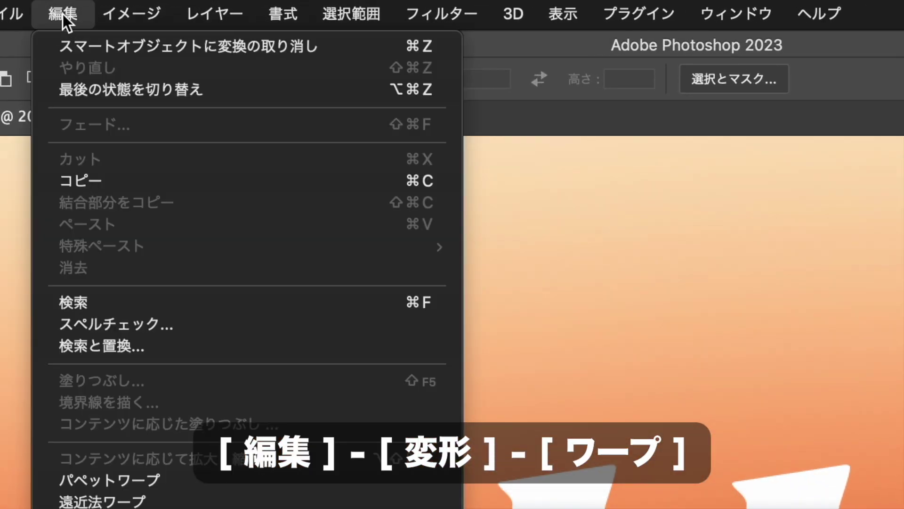
mouse_move(156, 162)
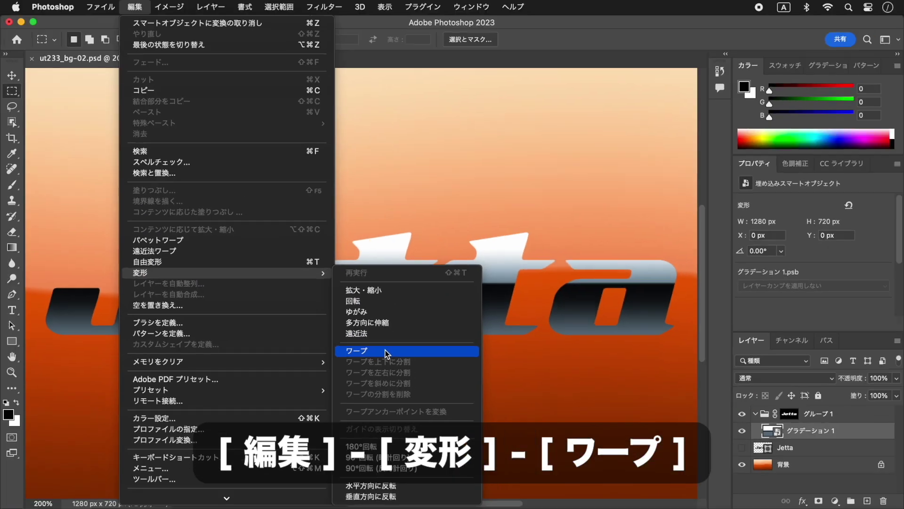
click(561, 263)
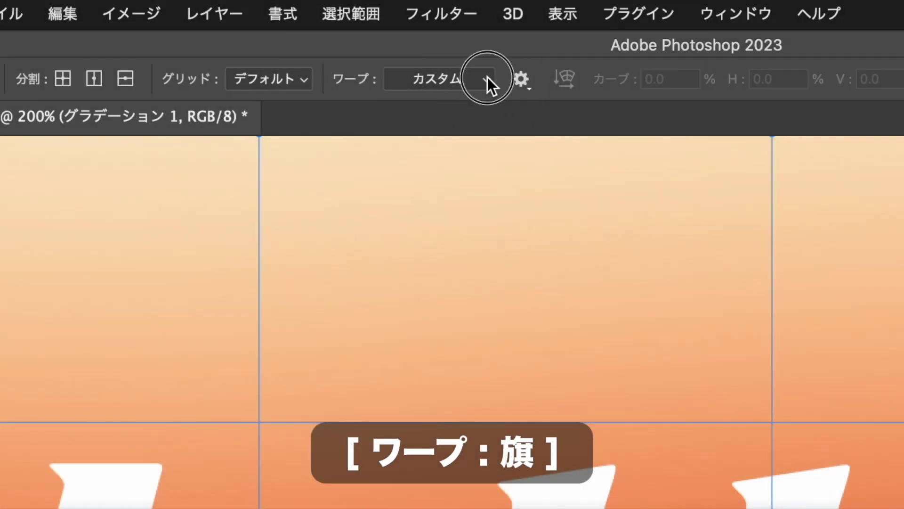
click(487, 78)
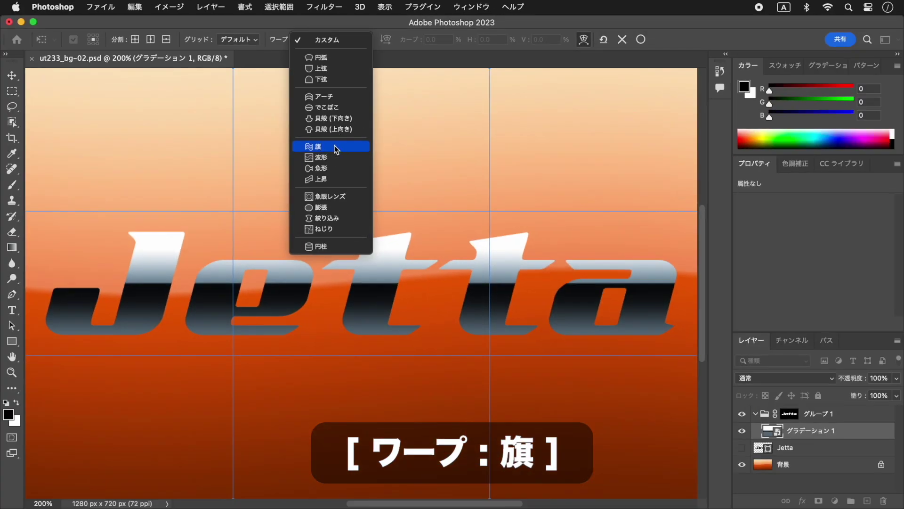
click(336, 149)
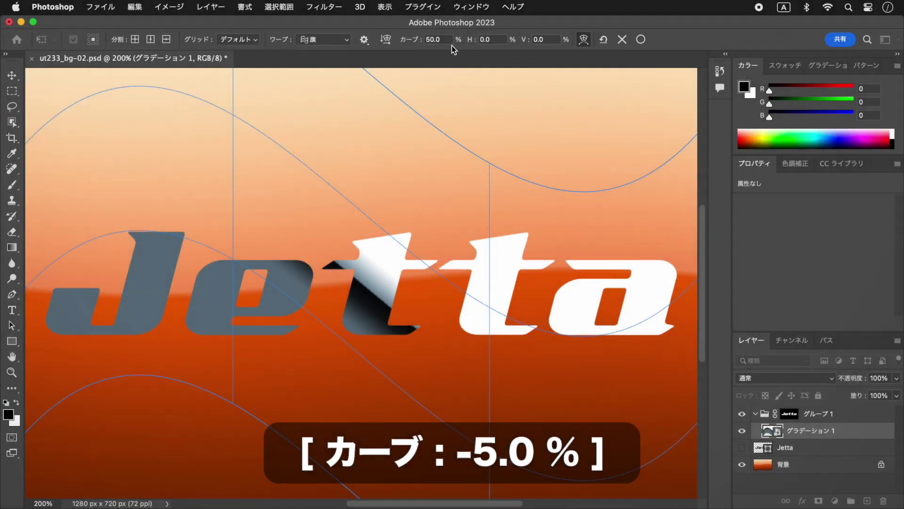
Set the flag warp's bend (カーブ) to -5.0% and commit the transform
key(Down)
key(Down)
key(Down)
key(Down)
key(Down)
key(Down)
key(Down)
key(Down)
key(Down)
key(Down)
key(Down)
key(Down)
key(Down)
key(Down)
key(Down)
key(Down)
key(Down)
key(Down)
key(Down)
key(Down)
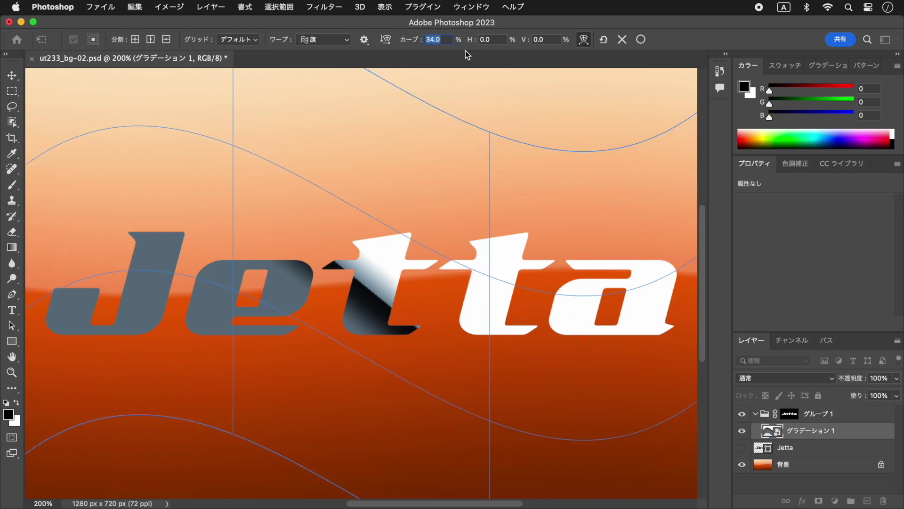
key(Down)
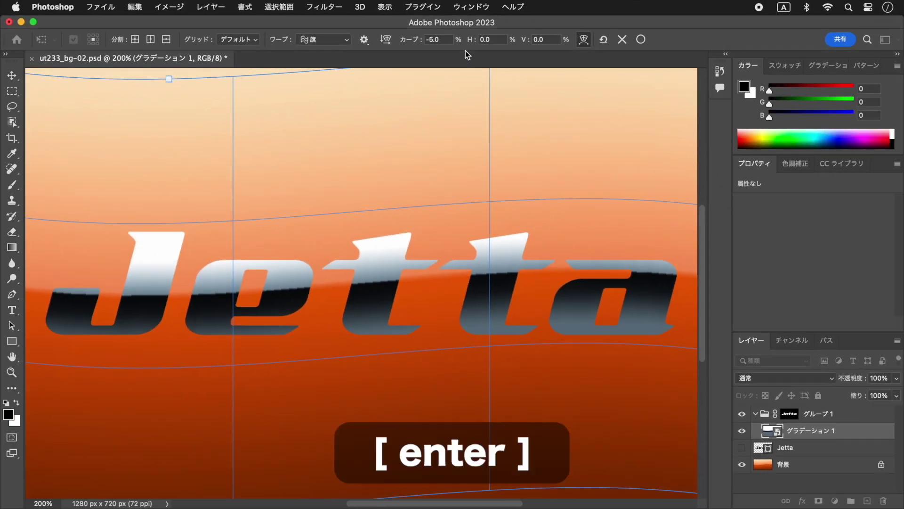
key(Return)
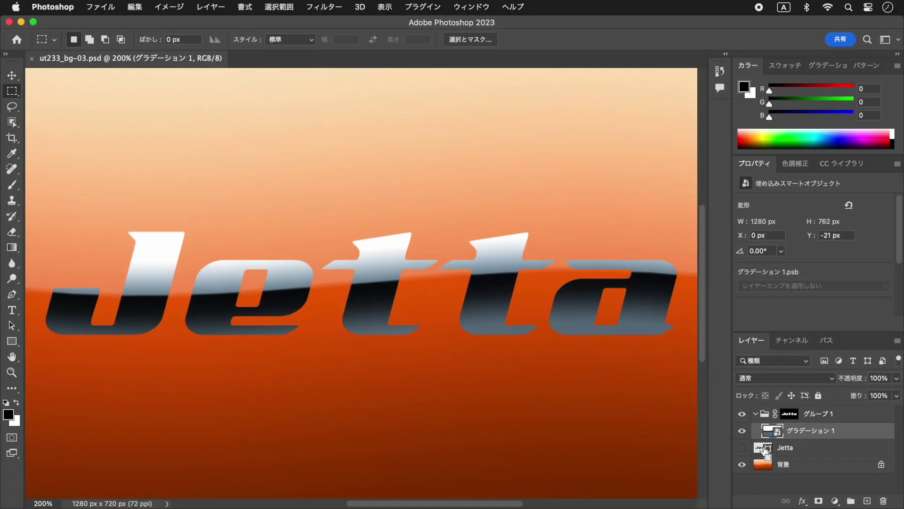
Load the Jetta layer's shape as a selection and contract it by 5 pixels
super+click(501, 337)
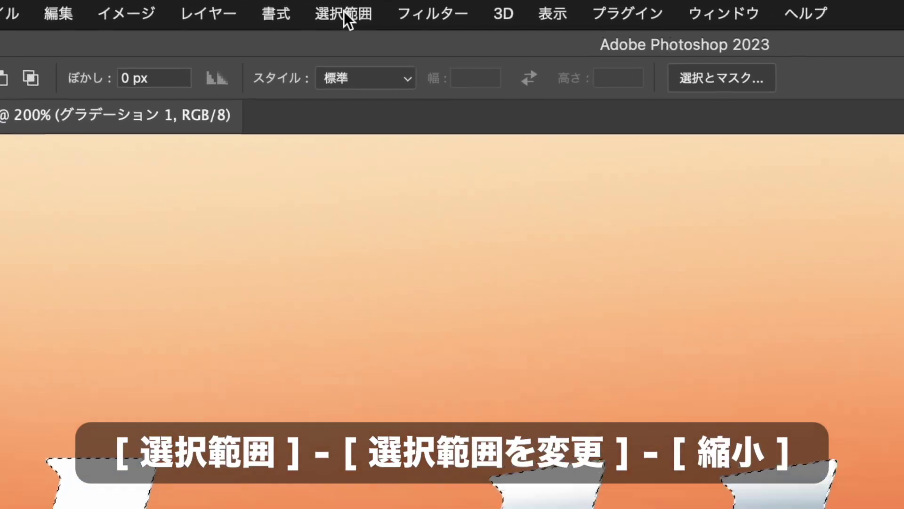
click(278, 7)
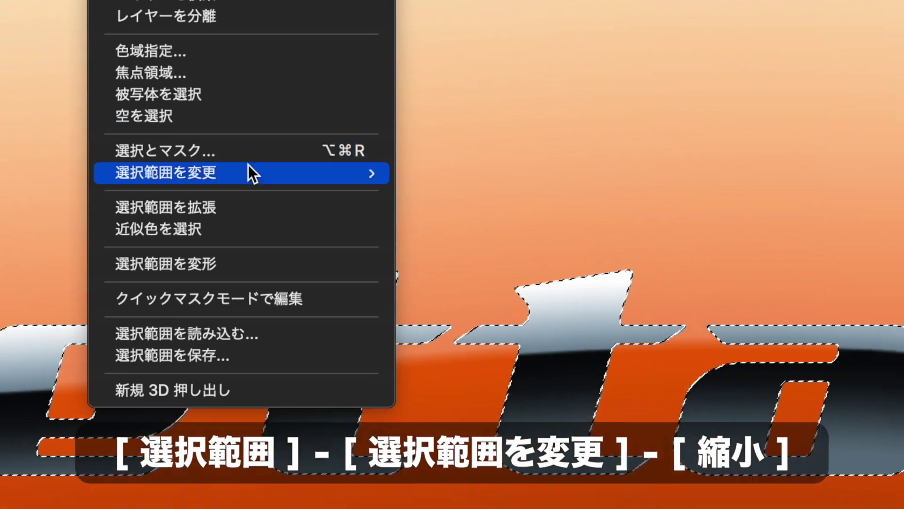
mouse_move(429, 340)
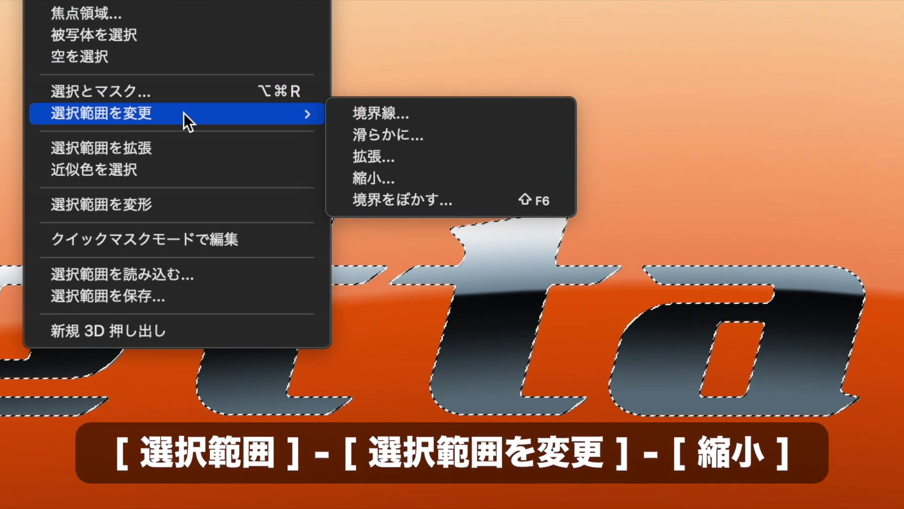
click(422, 178)
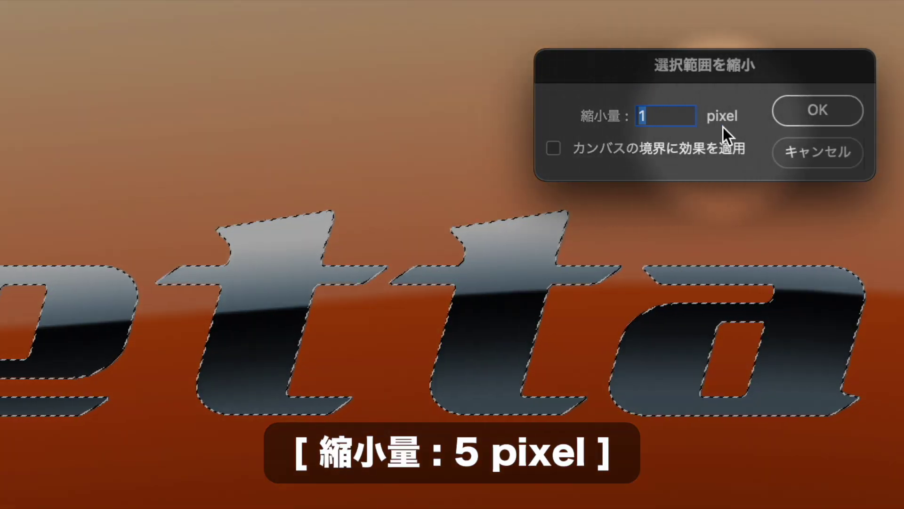
key(Up)
key(Up)
key(Up)
key(Up)
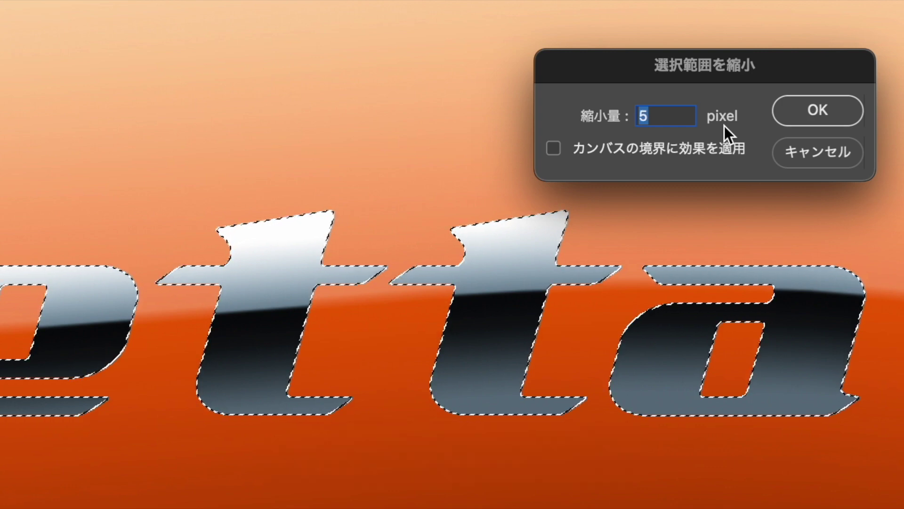
click(822, 113)
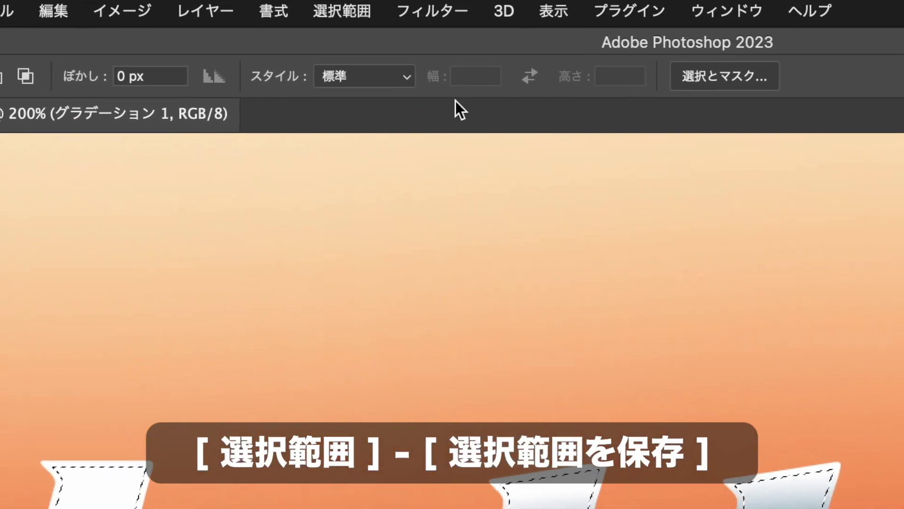
Save the contracted selection as a new channel in a new document and view it at 200%
click(348, 11)
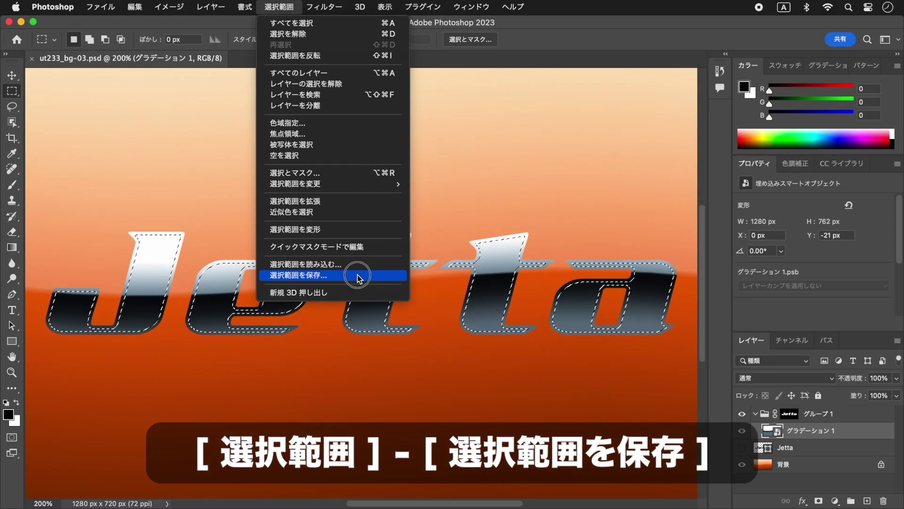
click(501, 295)
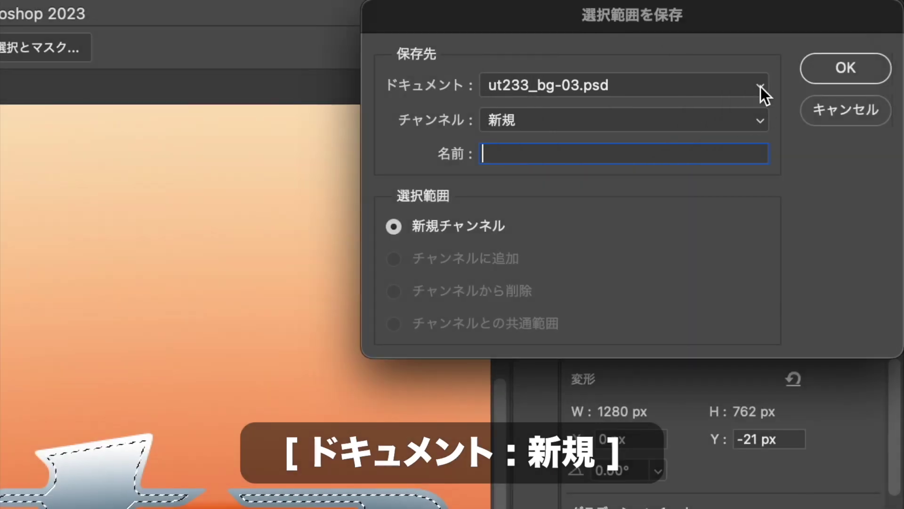
click(760, 85)
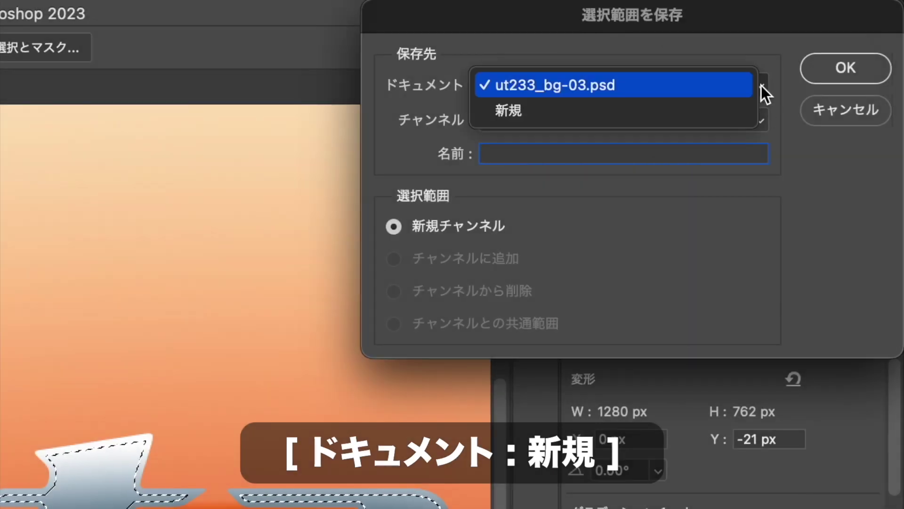
click(730, 106)
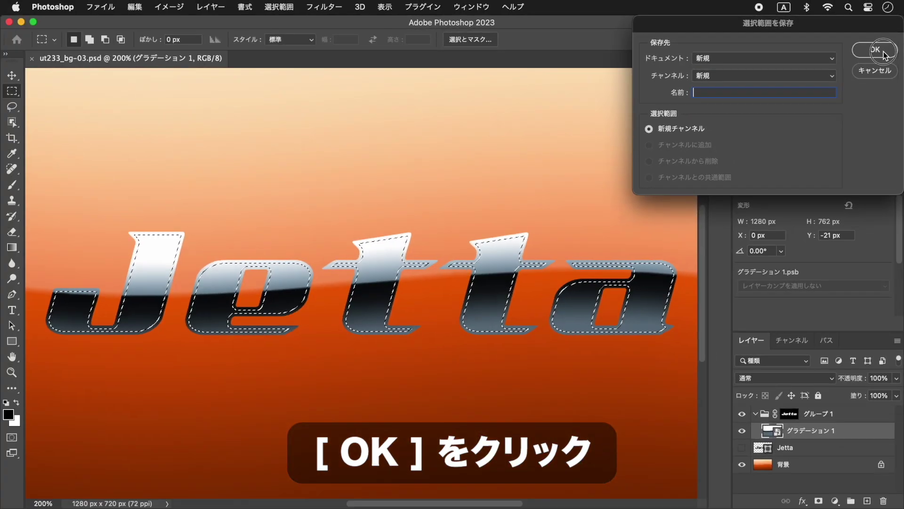
click(863, 72)
key(super+plus)
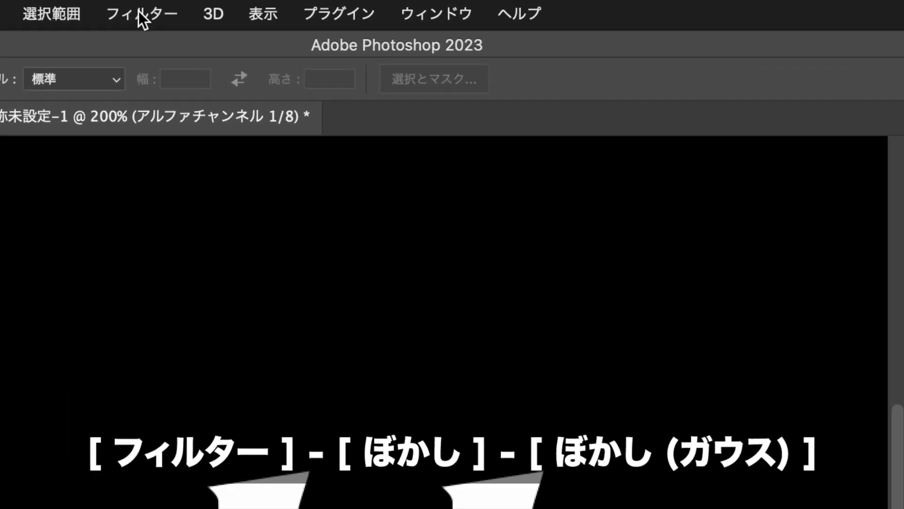
Apply a Gaussian Blur with a 5.0 pixel radius to the white Jetta letters in the new document
click(324, 6)
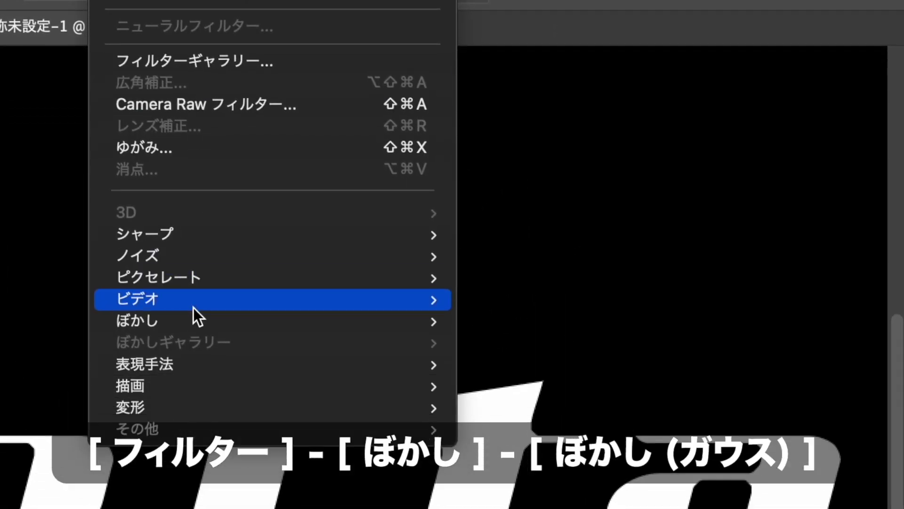
mouse_move(191, 415)
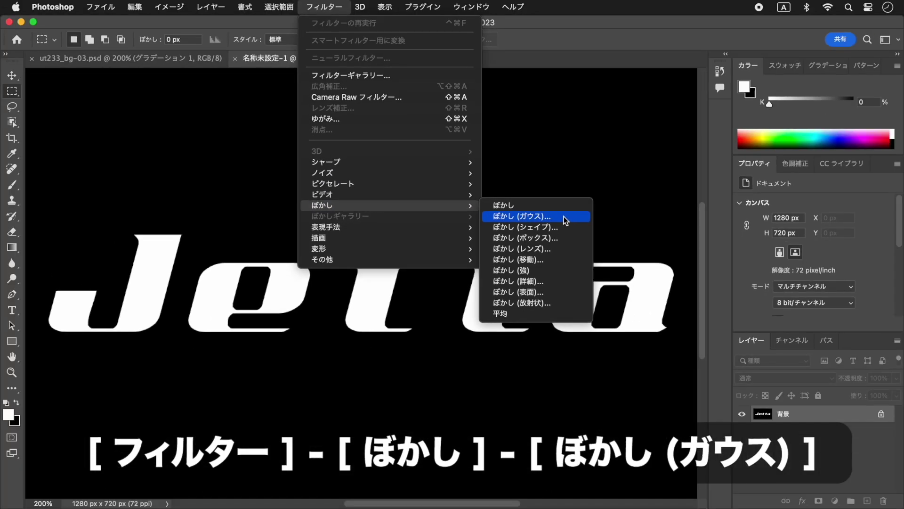
click(620, 260)
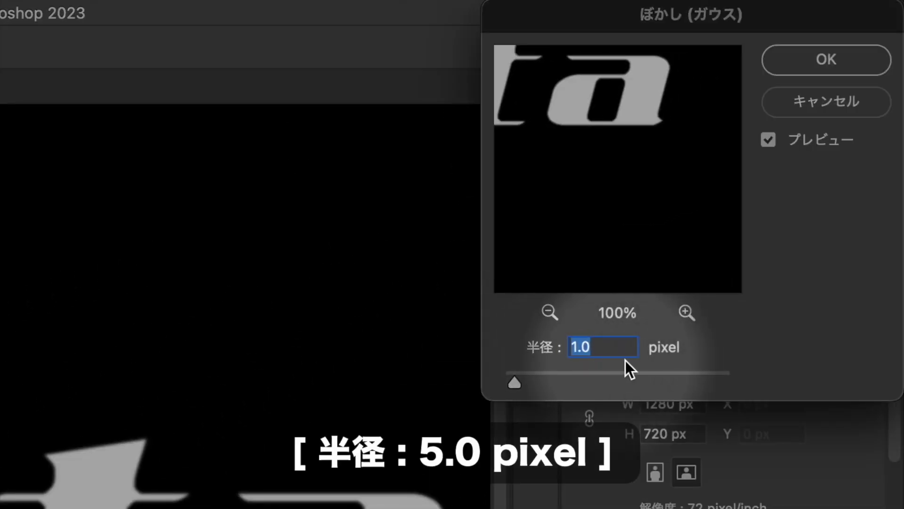
key(shift+Up)
key(shift+Up)
key(shift+Up)
key(shift+Up)
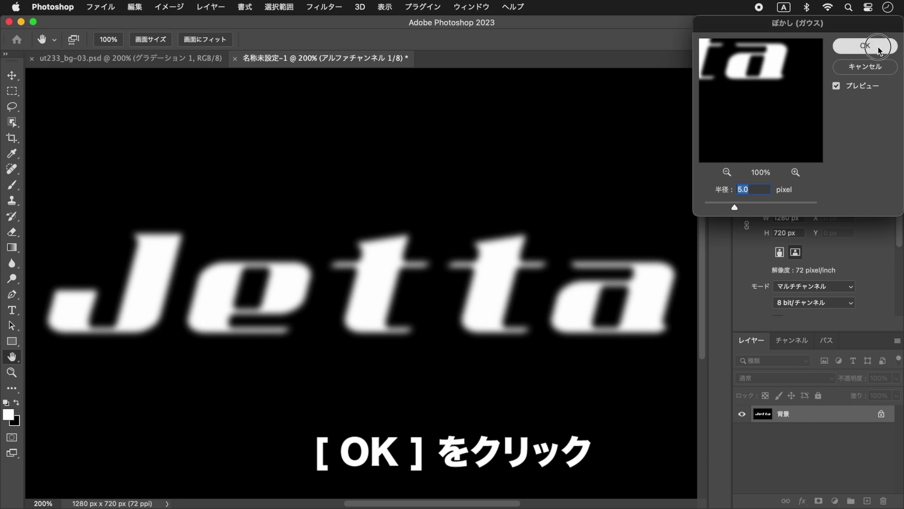
click(827, 60)
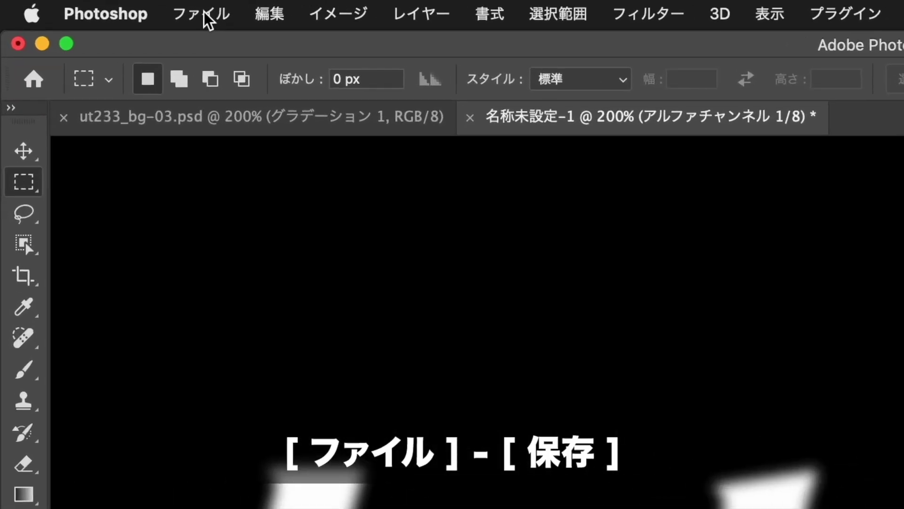
Save the blurred letter document in the PART folder as 置き換えマップデータ.psd in Photoshop format
click(102, 7)
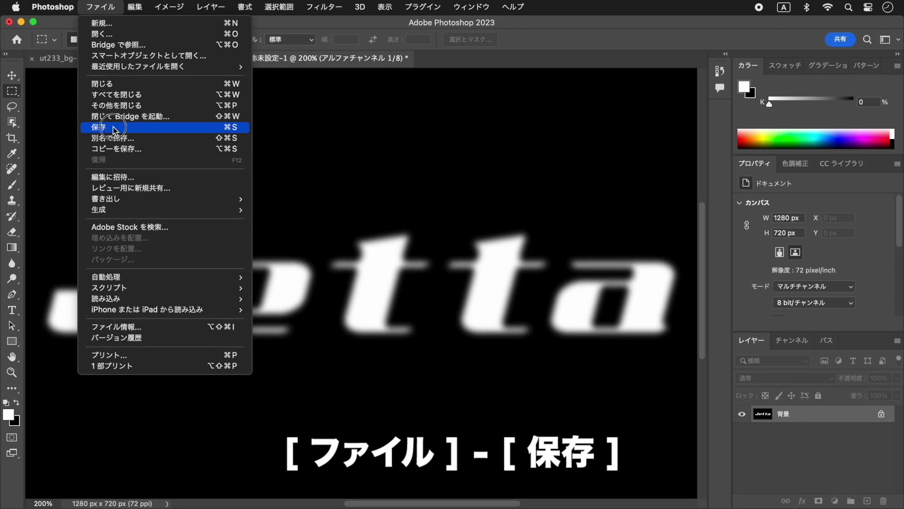
click(226, 256)
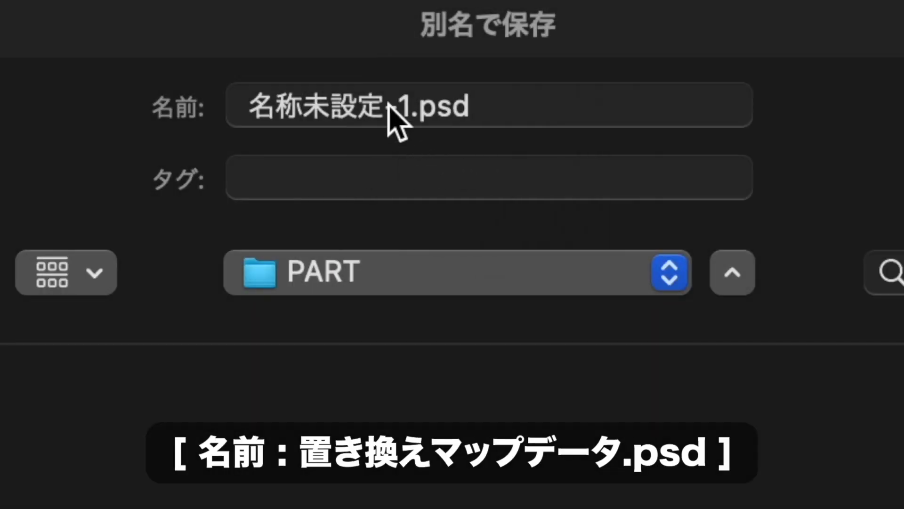
click(405, 107)
triple_click(413, 109)
text(置き換え)
key(Return)
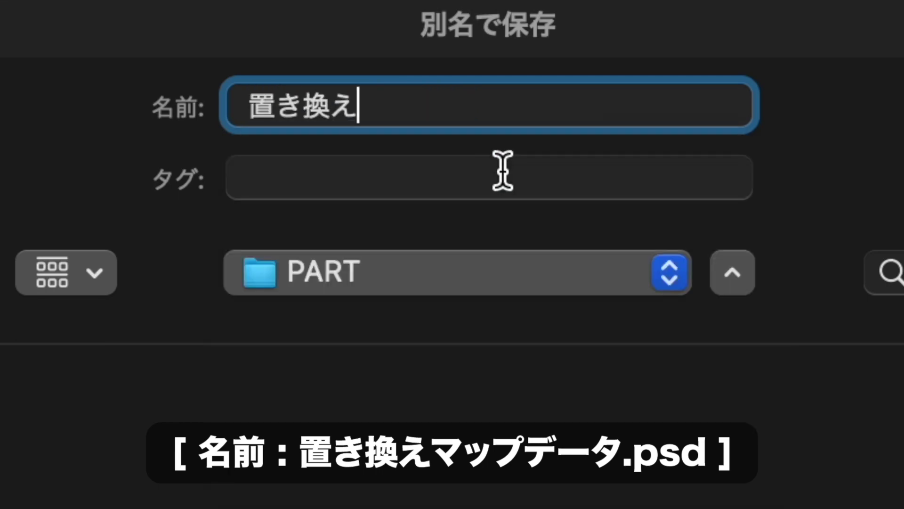
text(まップデータ)
key(Return)
text(.psd)
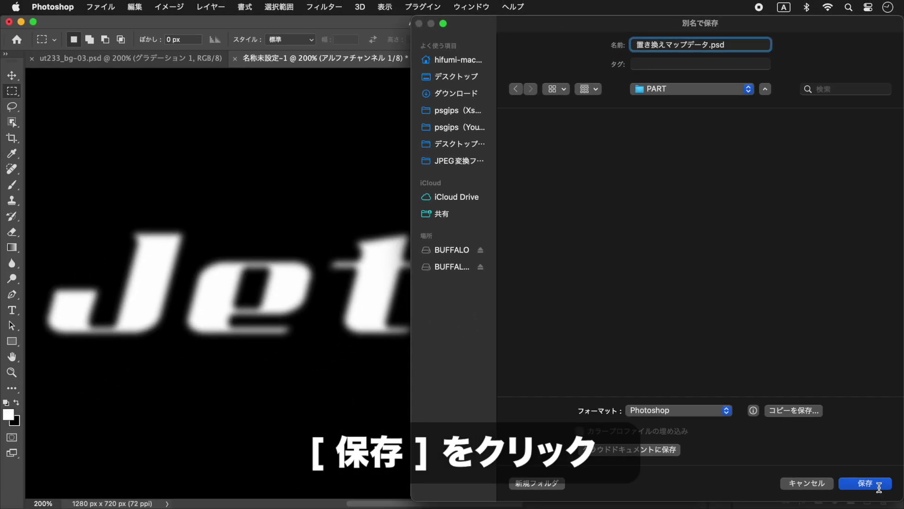
click(879, 487)
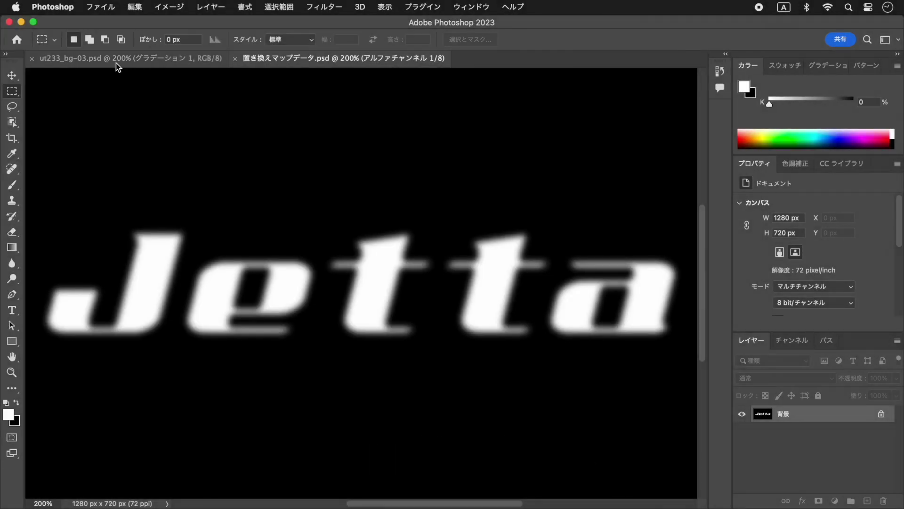
Clear the selection in ut233_bg-03.psd and start the Displace (置き換え) filter on the グラデーション 1 layer
click(116, 63)
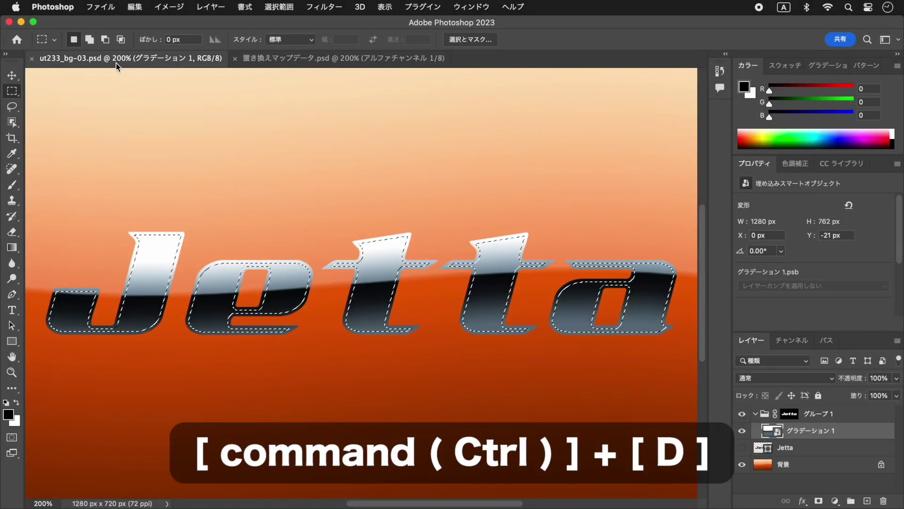
key(super+d)
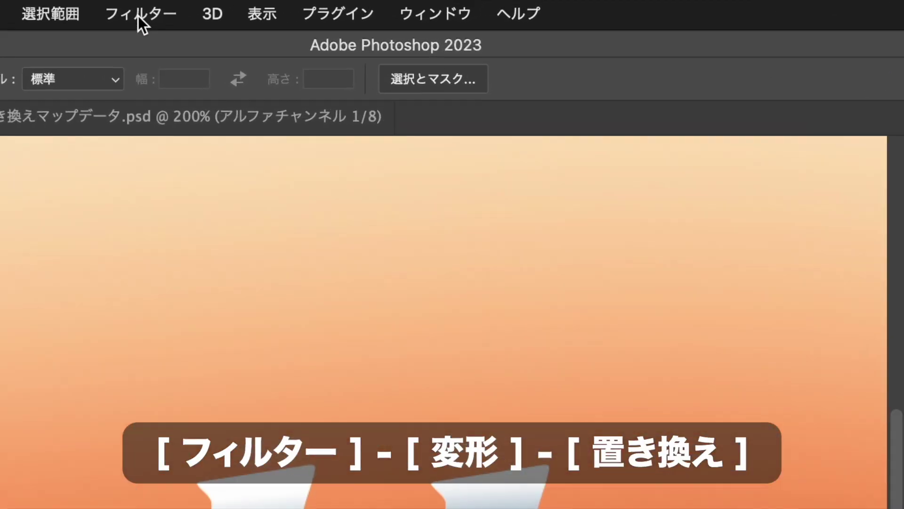
click(195, 15)
mouse_move(237, 370)
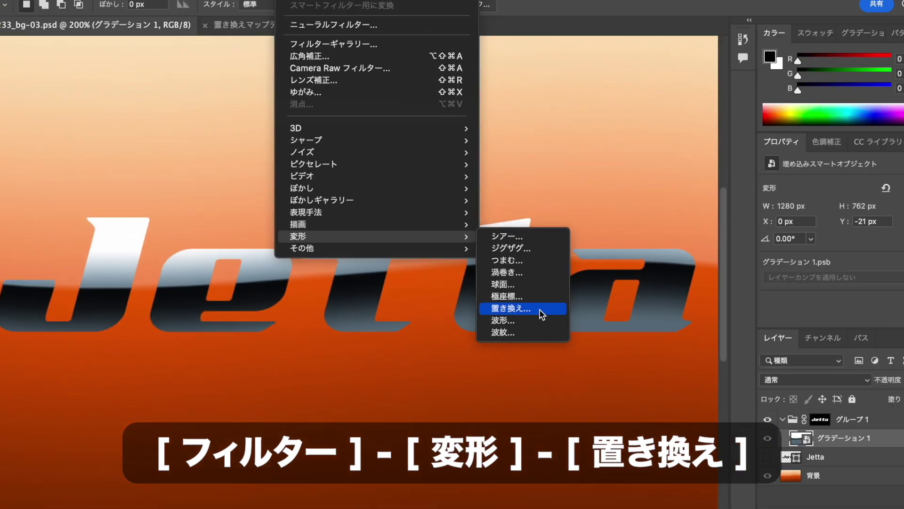
click(565, 267)
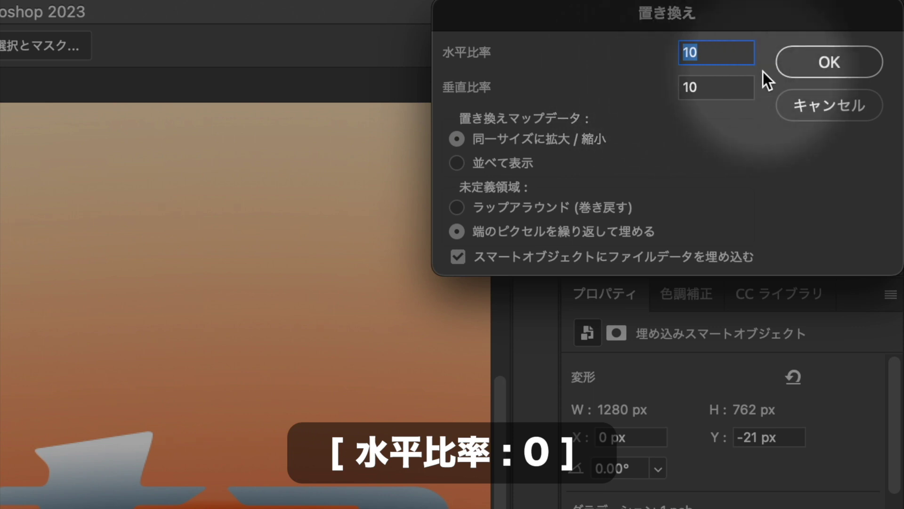
Displace the gradient with horizontal scale 0 and vertical scale -4, using 置き換えマップデータ.psd as the map
text(0)
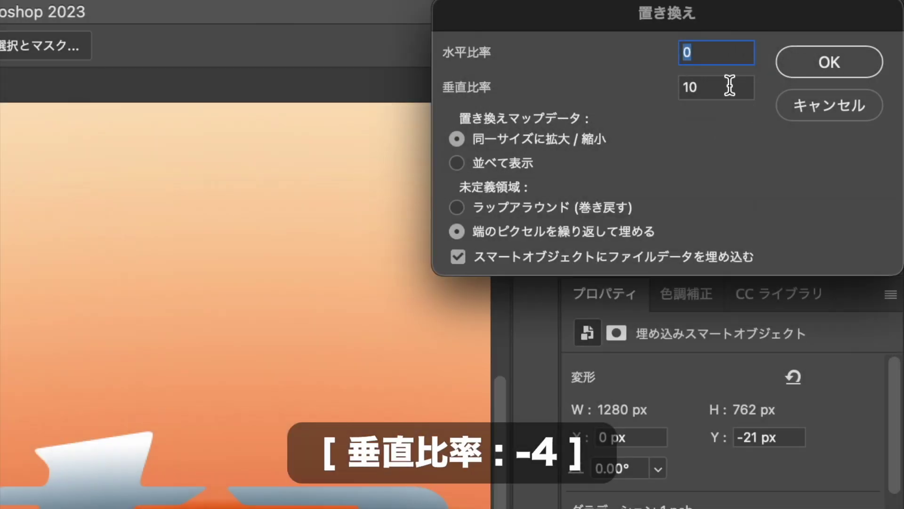
double_click(729, 86)
text(-2)
key(Down)
key(Down)
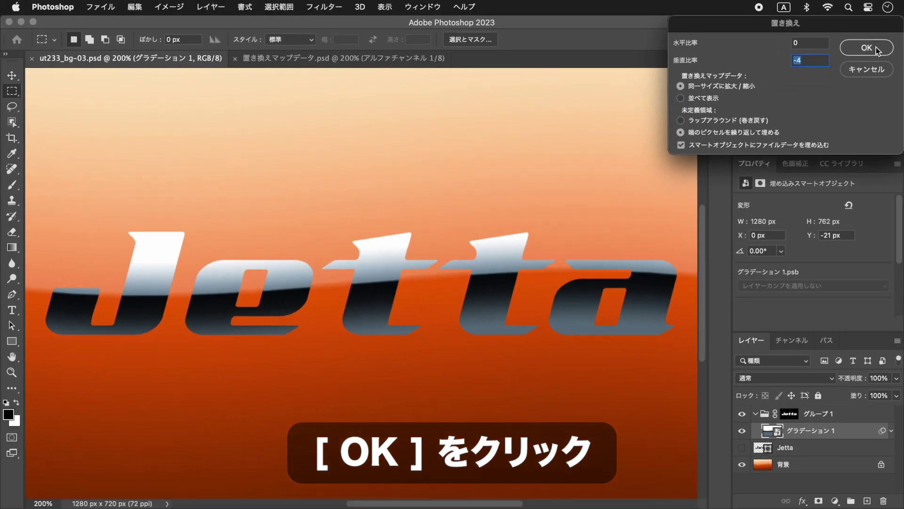
click(848, 61)
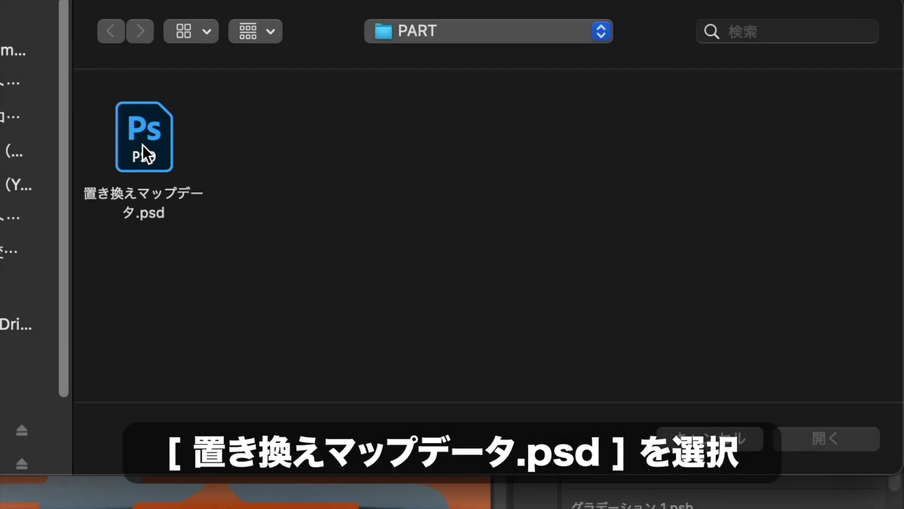
click(143, 145)
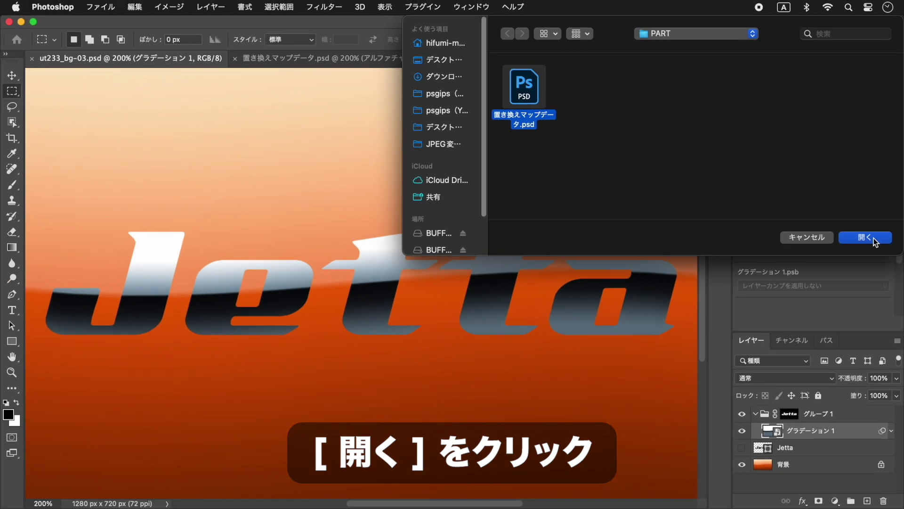
click(864, 300)
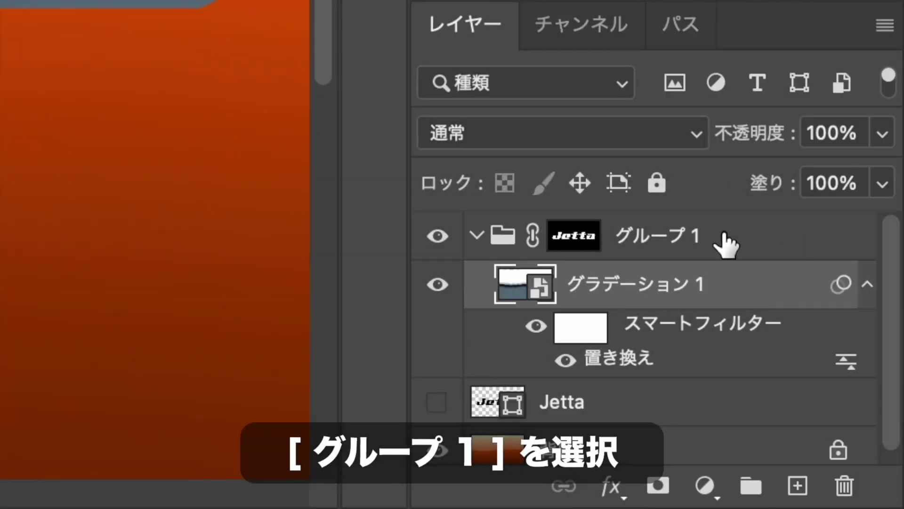
Add a Stroke (境界線) layer style to グループ 1 with size 5 px and position 中央 (center)
click(724, 244)
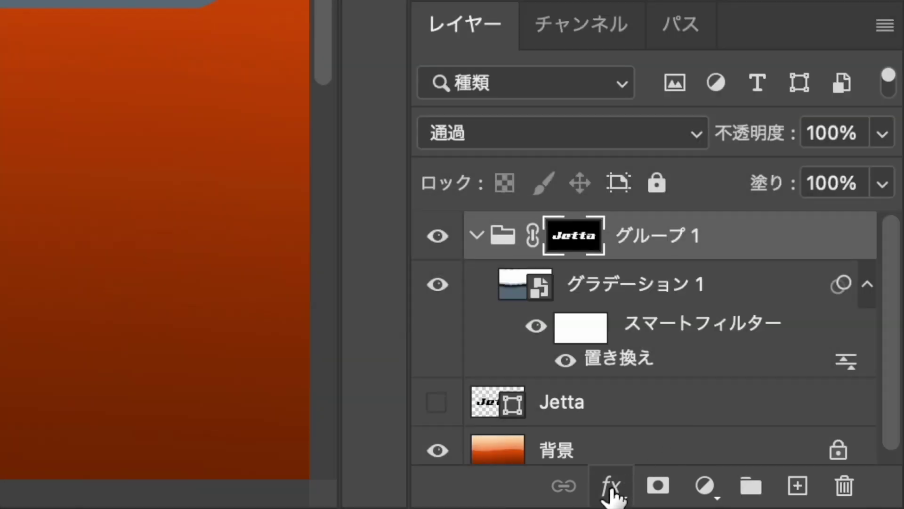
click(611, 488)
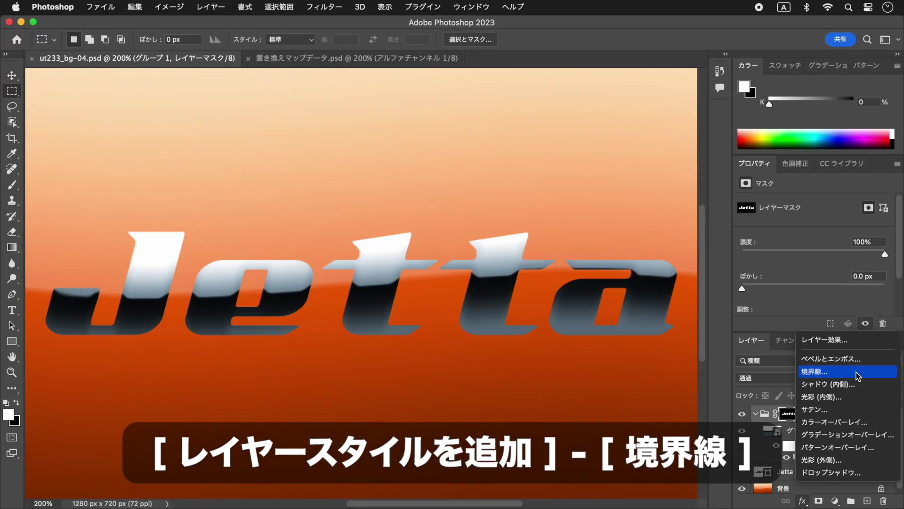
click(766, 115)
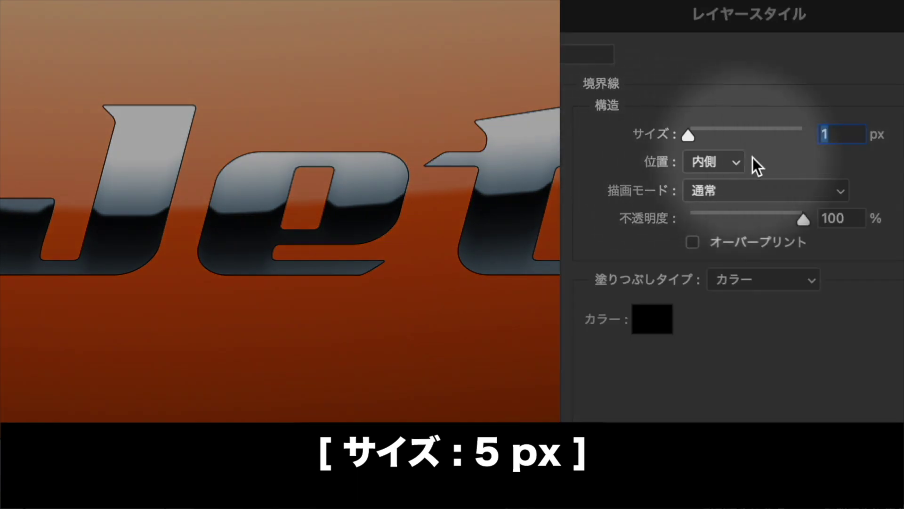
key(Up)
key(Up)
key(Up)
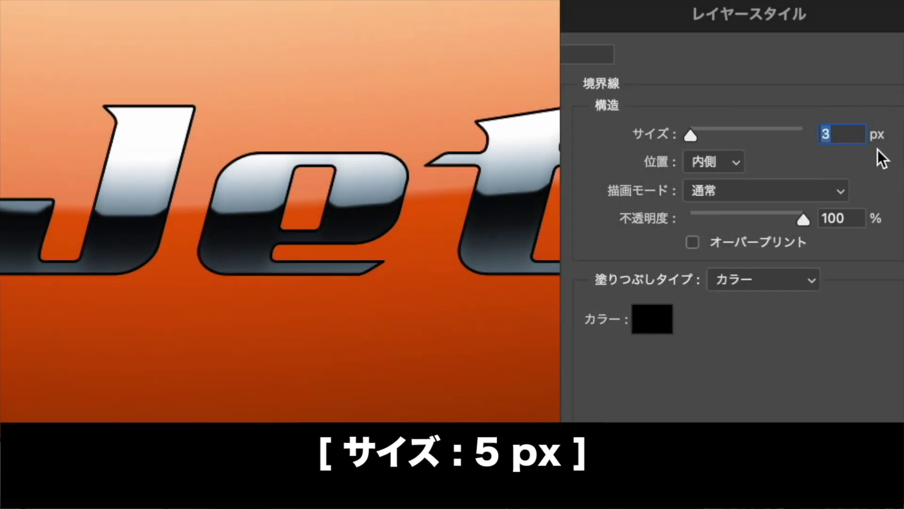
key(Up)
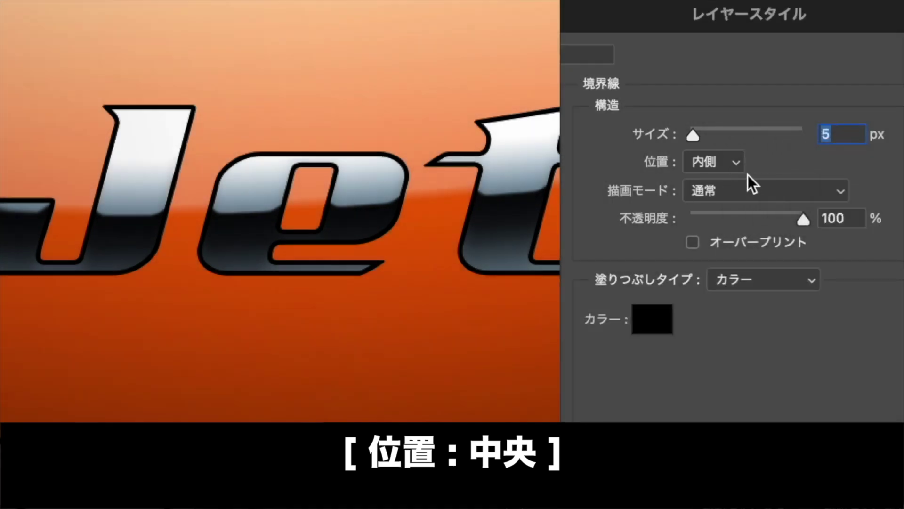
click(736, 162)
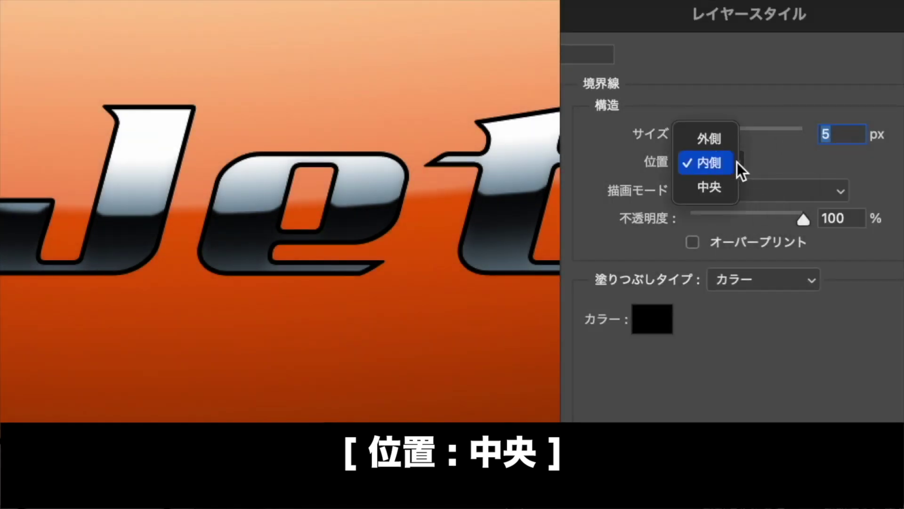
click(725, 192)
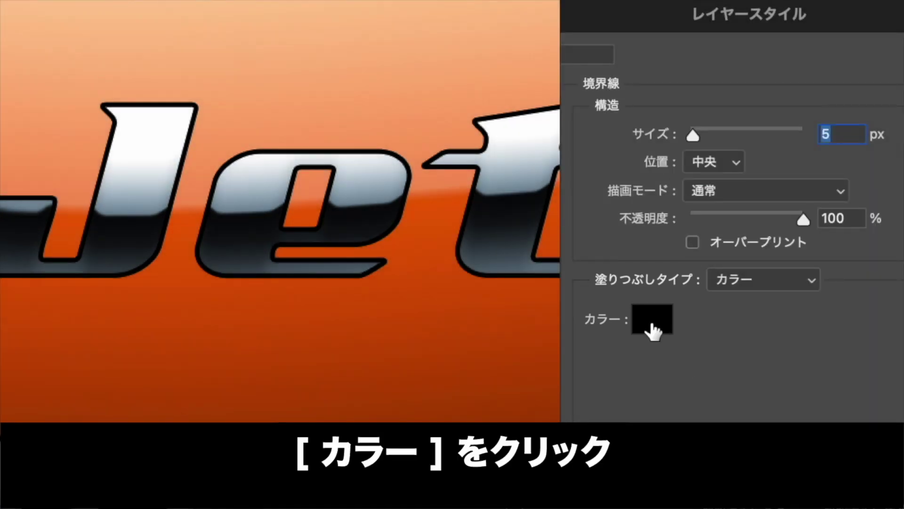
Set the stroke color to H 210°, S 5%, B 85%
click(653, 325)
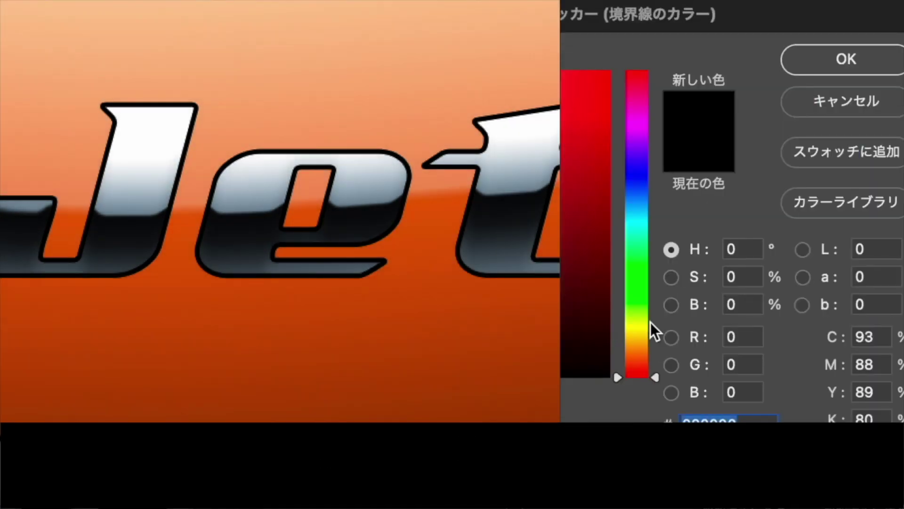
click(752, 249)
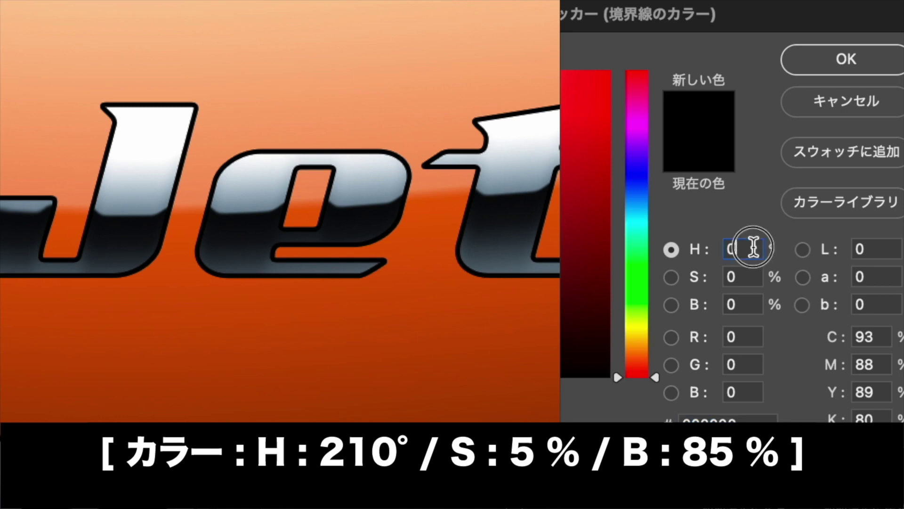
text(210)
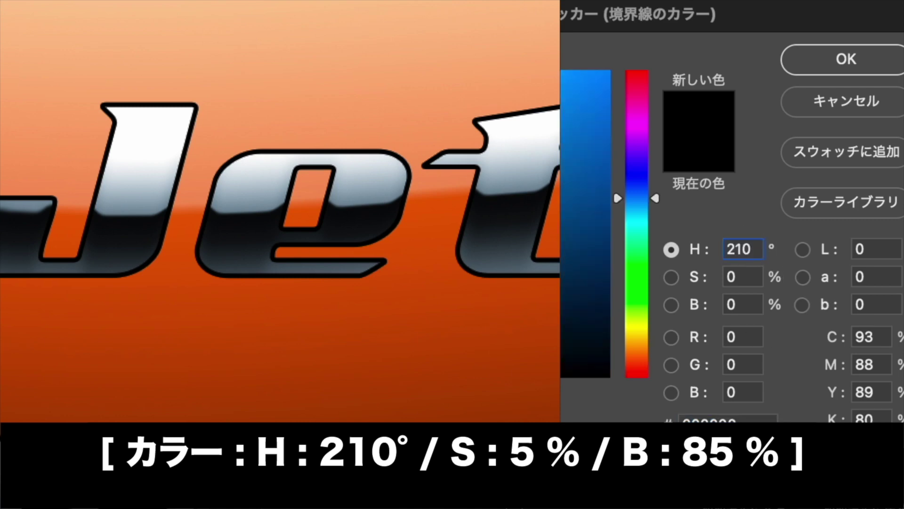
text(585)
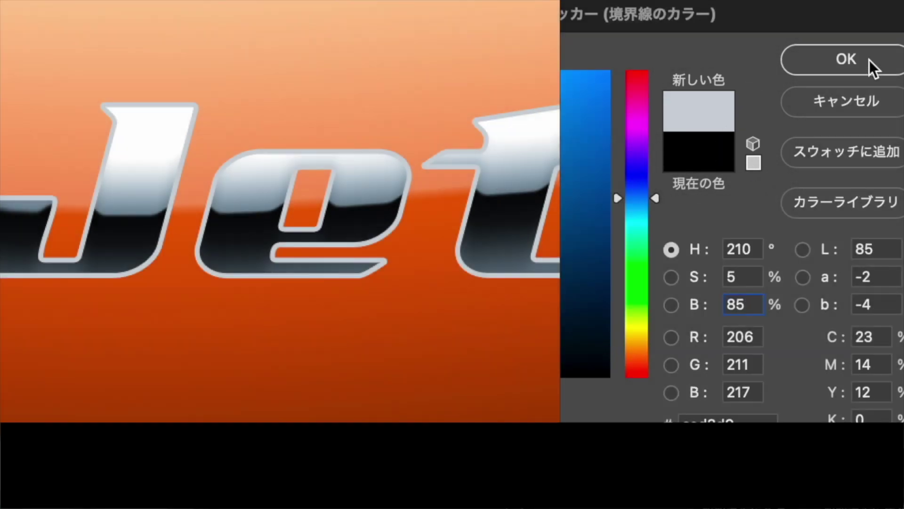
click(870, 60)
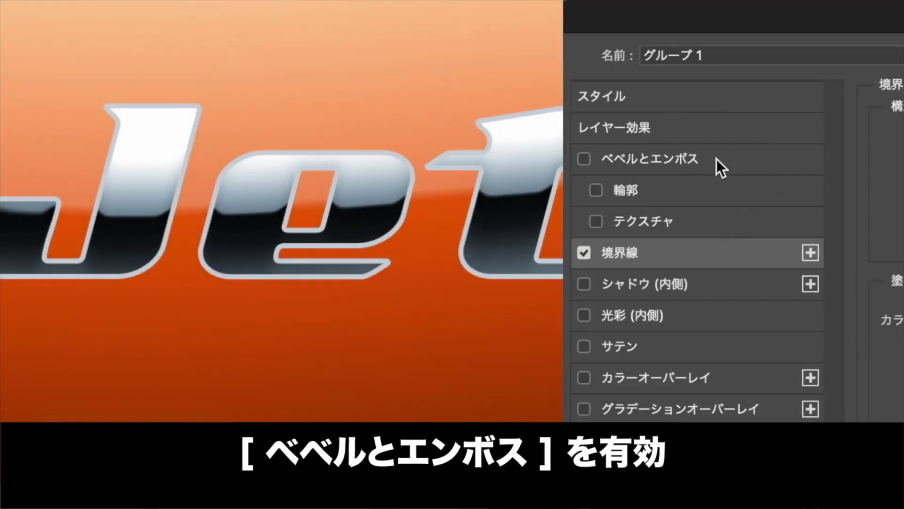
Enable Bevel and Emboss (ベベルとエンボス) on グループ 1 with style エンボス, direction 下へ (down) and size 10 px
click(716, 160)
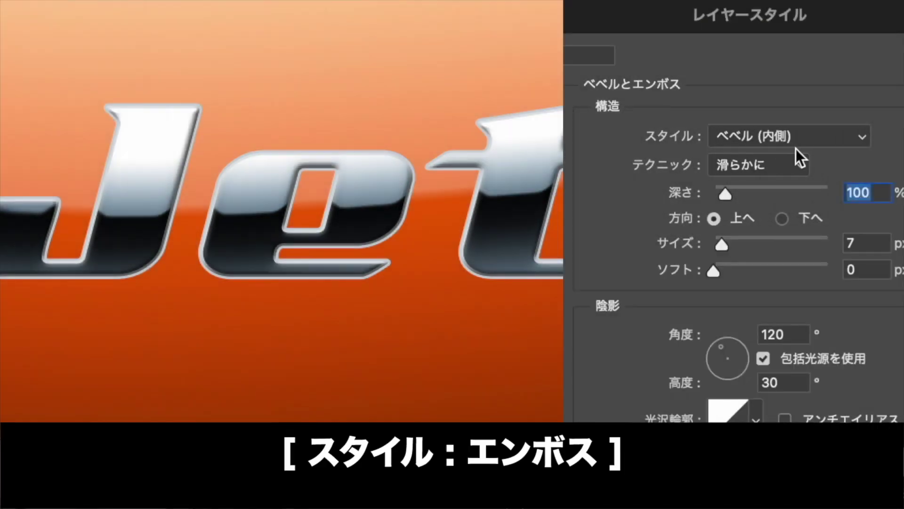
click(863, 136)
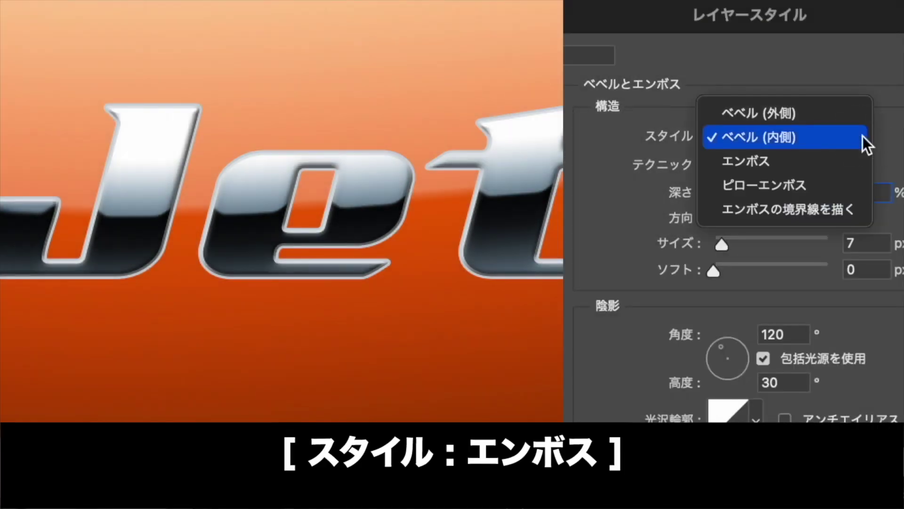
click(849, 162)
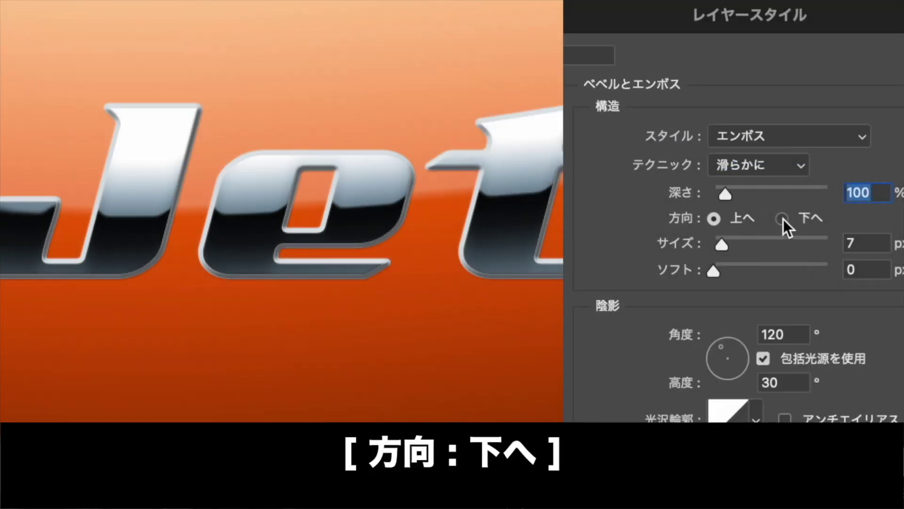
click(783, 218)
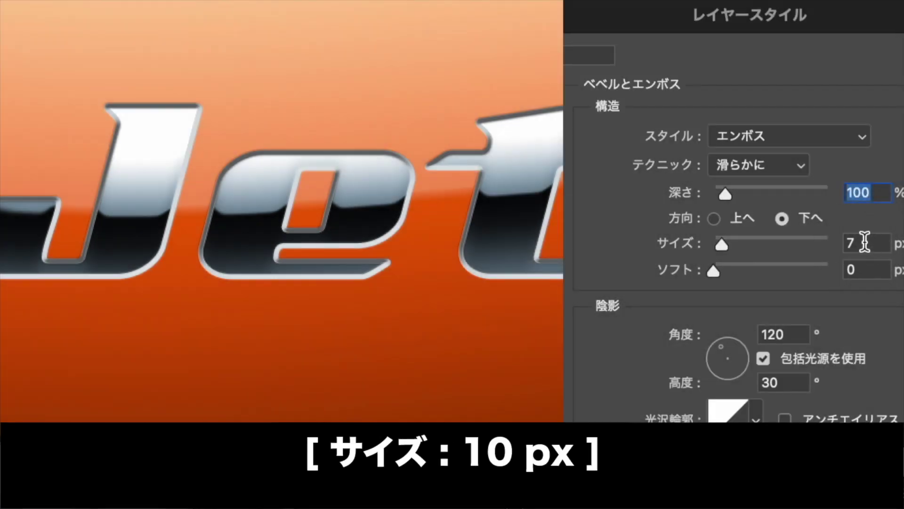
double_click(862, 243)
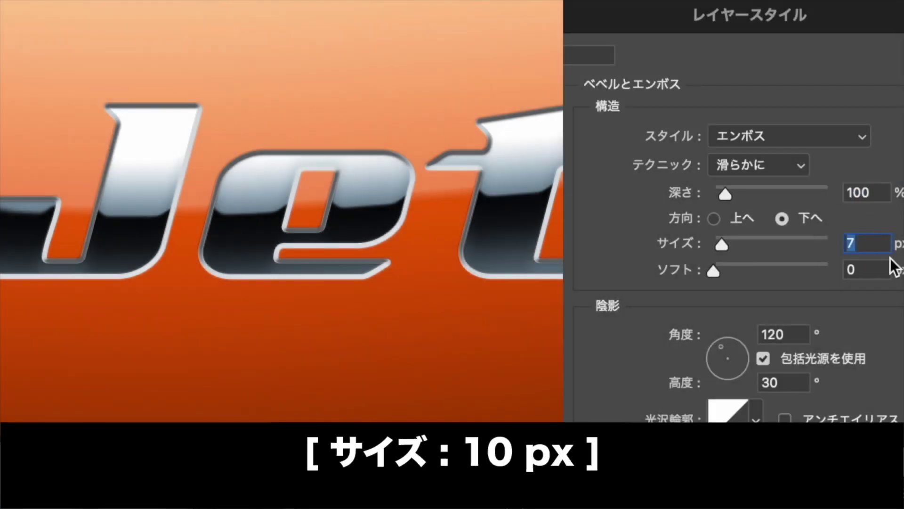
key(Up)
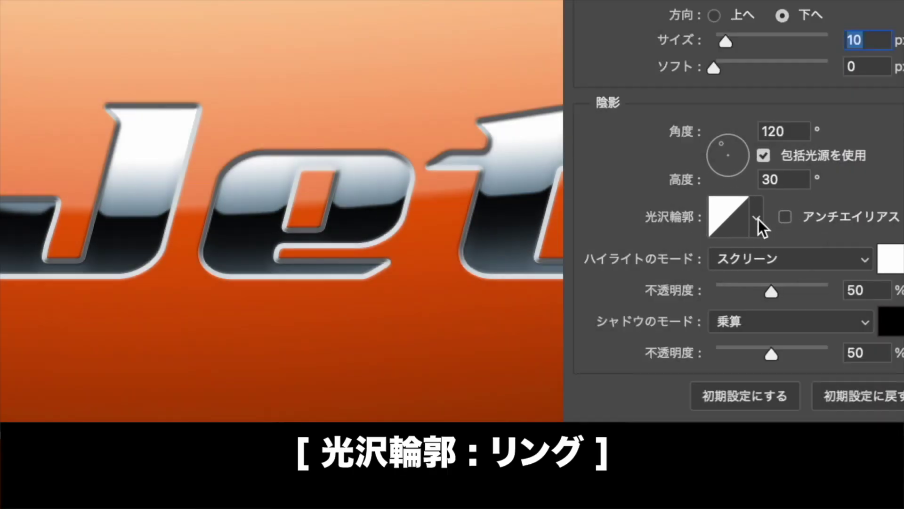
Set the bevel's gloss contour (光沢輪郭) to リング (Ring) with anti-aliasing enabled
click(757, 218)
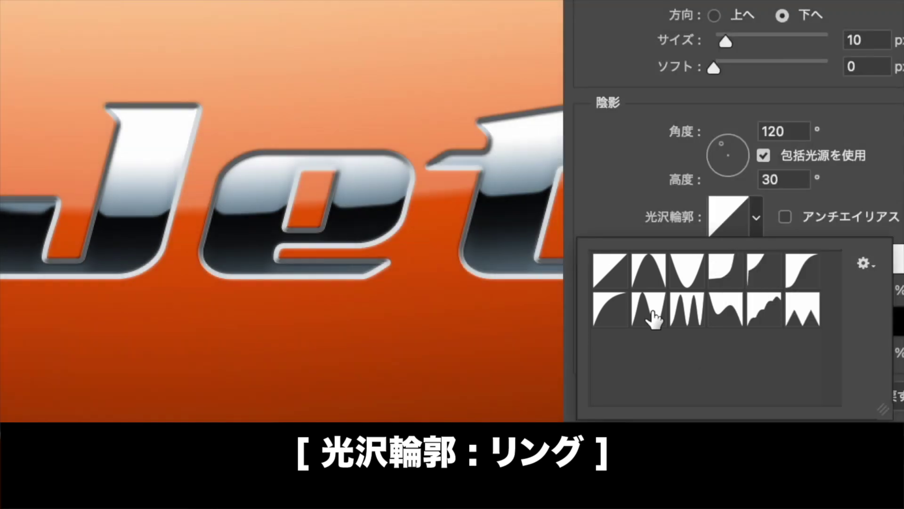
click(653, 318)
key(Return)
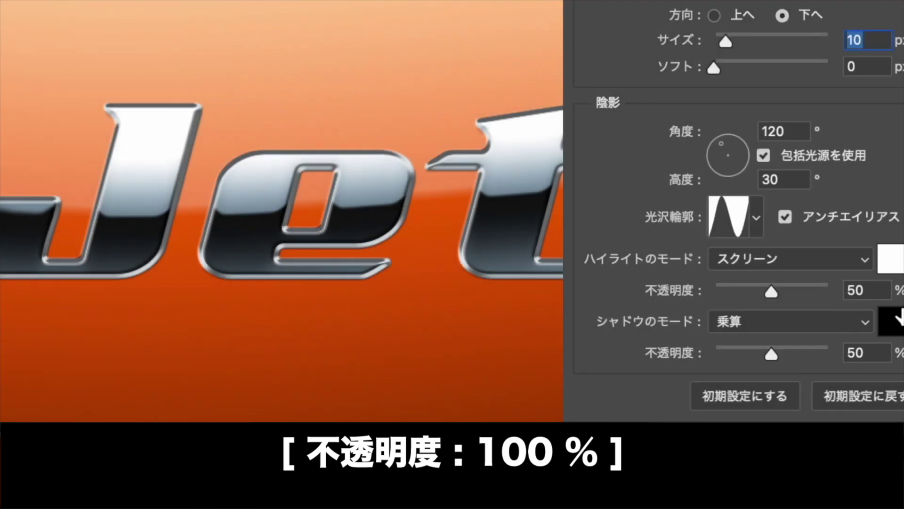
Set the bevel's highlight opacity to 100%
click(881, 292)
key(shift+Up)
key(shift+Up)
key(shift+Up)
key(shift+Up)
key(shift+Up)
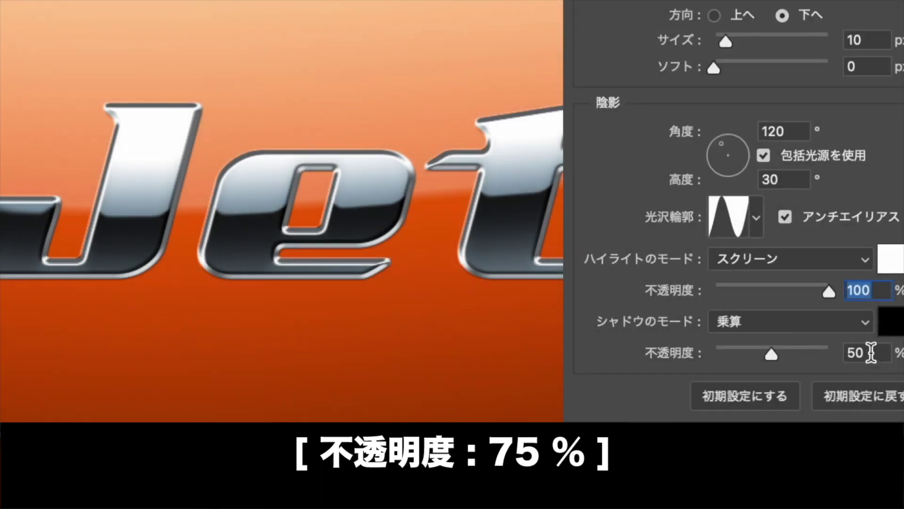
Set the bevel's shadow opacity to 75%
click(871, 353)
key(shift+Up)
key(shift+Up)
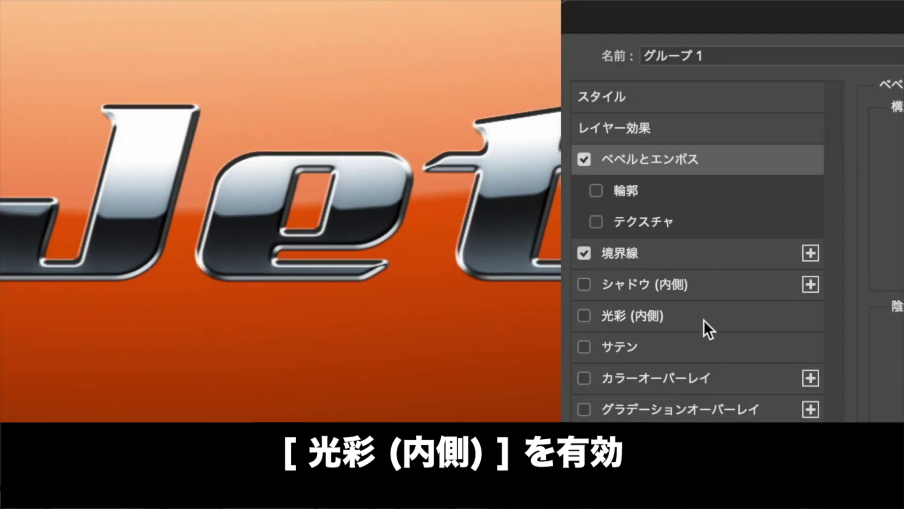
Enable Inner Glow (光彩 (内側)) on グループ 1 with a solid white glow color, H 0°, S 0%, B 100%
click(699, 317)
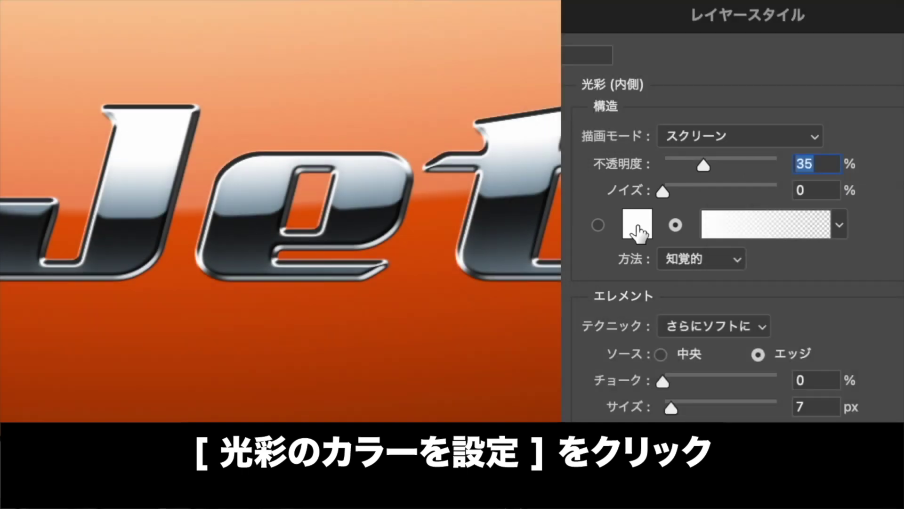
click(637, 230)
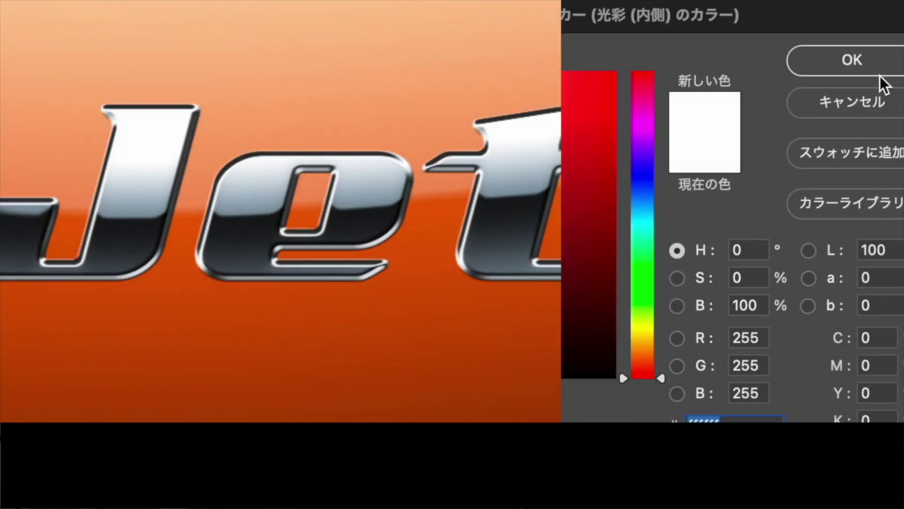
click(852, 61)
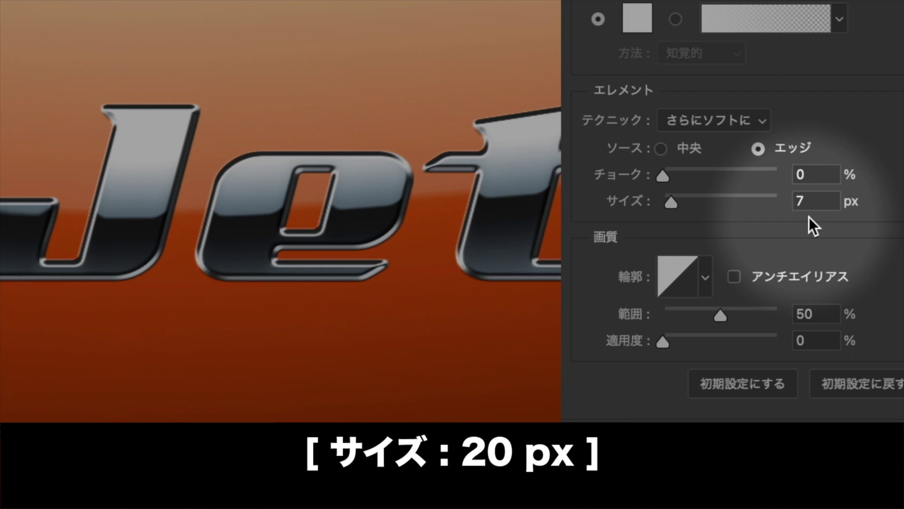
Set the inner glow's size (サイズ) to 20 px
key(Up)
key(Up)
key(Up)
key(Up)
key(Up)
key(Up)
key(Up)
key(Up)
key(Up)
key(Up)
key(Up)
key(Up)
key(Up)
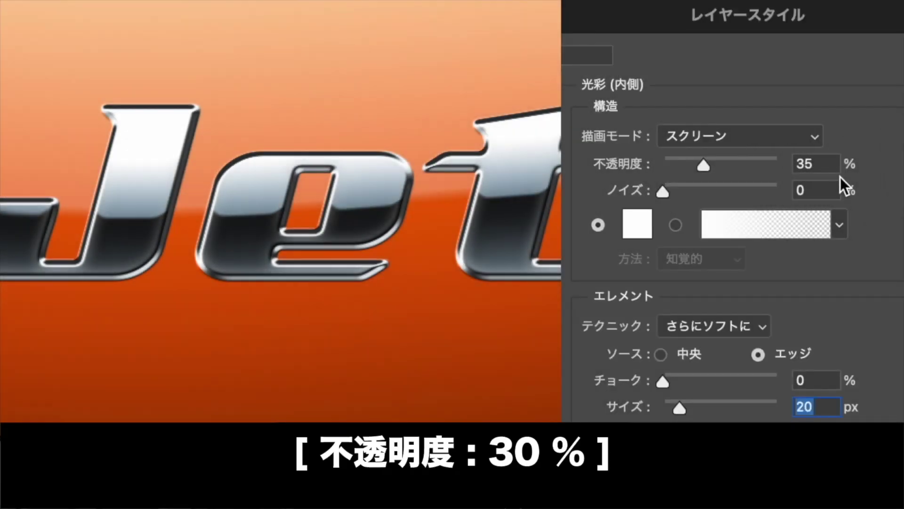
Set the inner glow's opacity (不透明度) to 30%
click(804, 163)
key(Down)
key(Down)
key(Down)
key(Down)
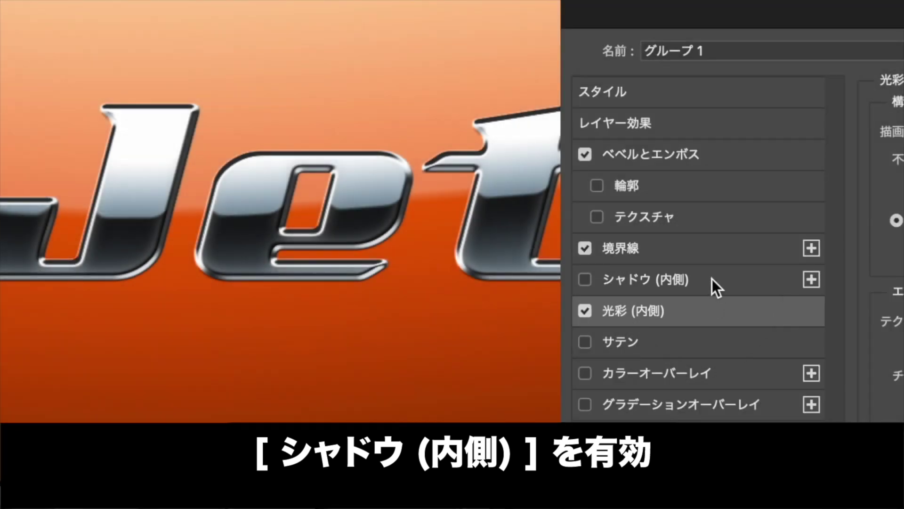
Enable Inner Shadow (シャドウ (内側)) on グループ 1 with the blend mode スクリーン (Screen)
click(712, 279)
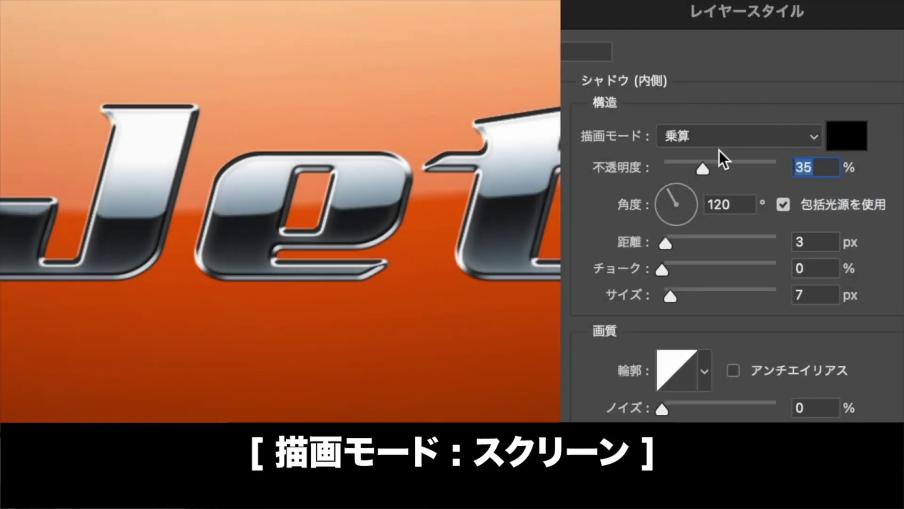
click(815, 138)
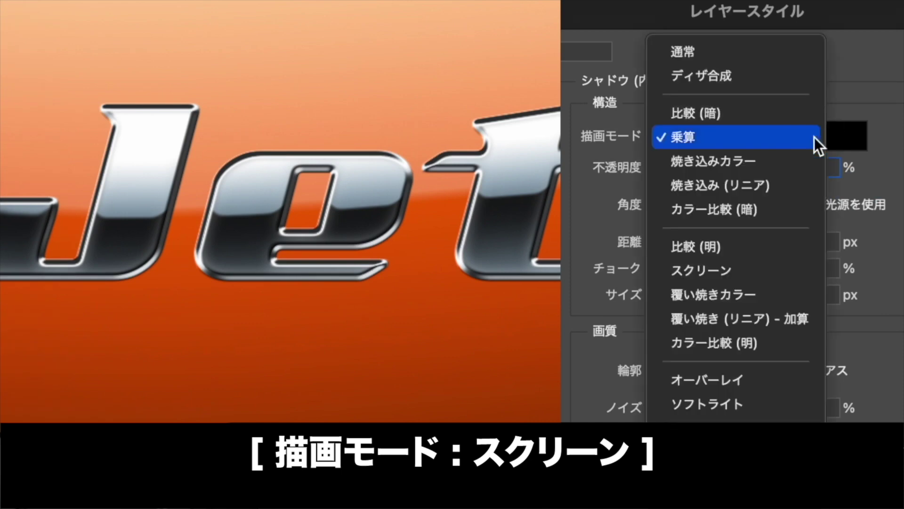
click(787, 270)
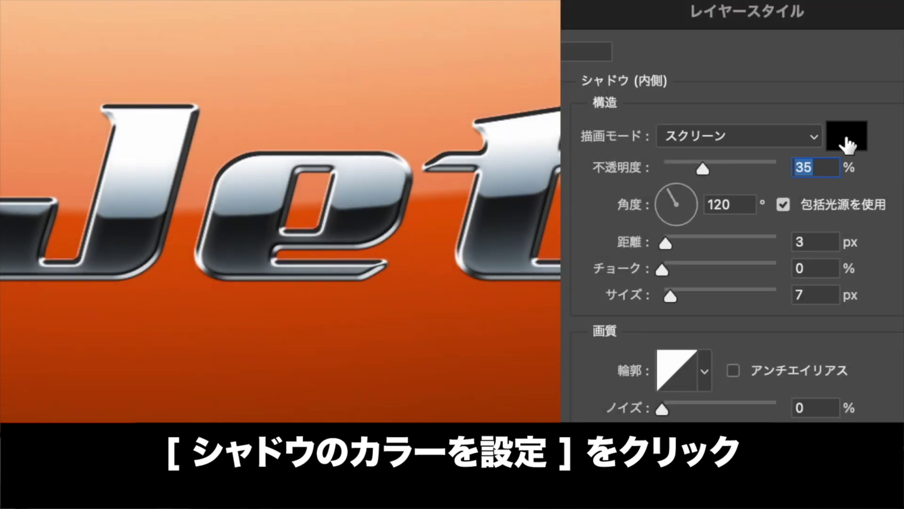
Set the inner shadow's color to white, H 0°, S 0%, B 100%
click(846, 141)
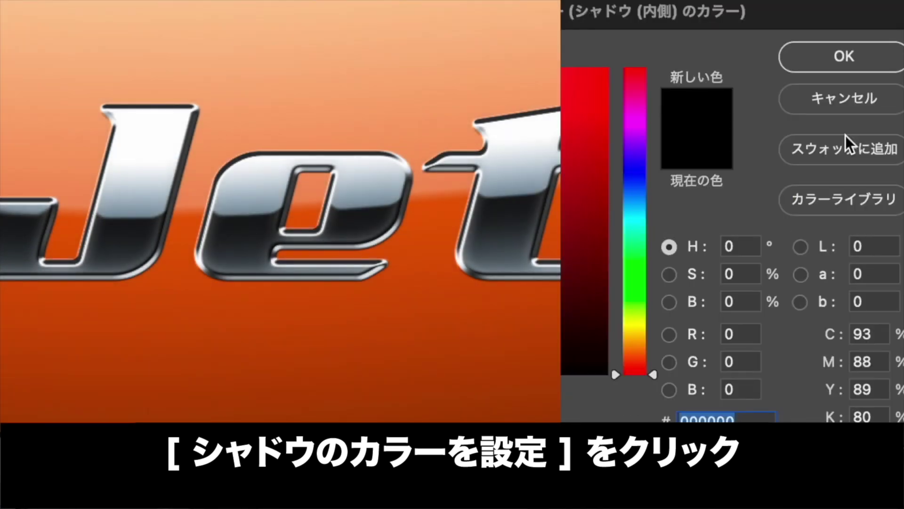
click(747, 248)
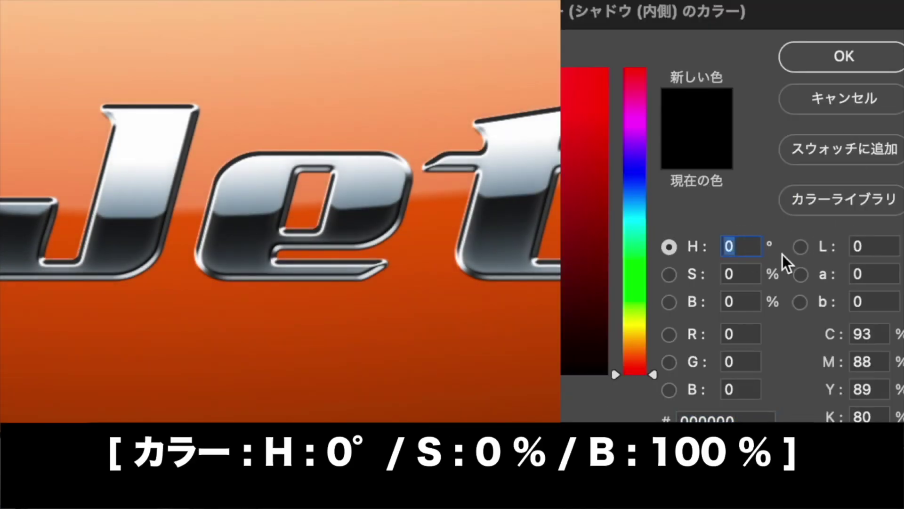
click(753, 275)
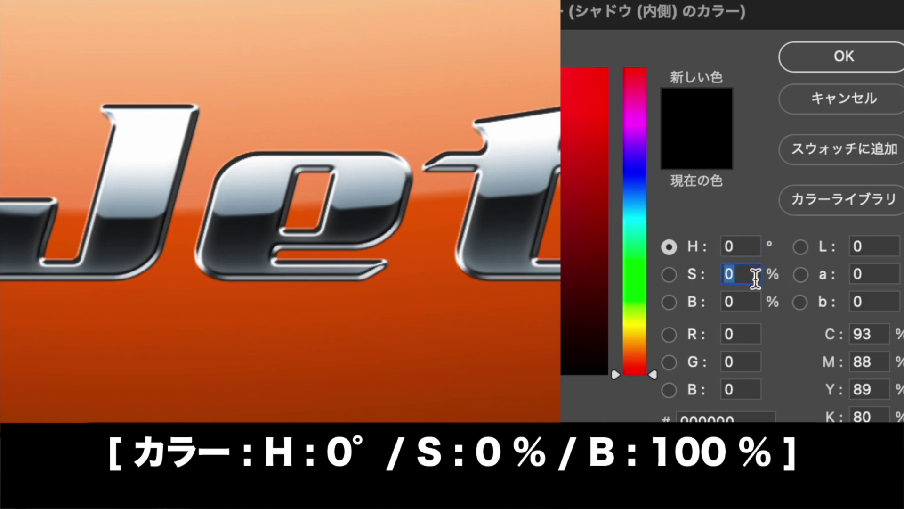
click(742, 304)
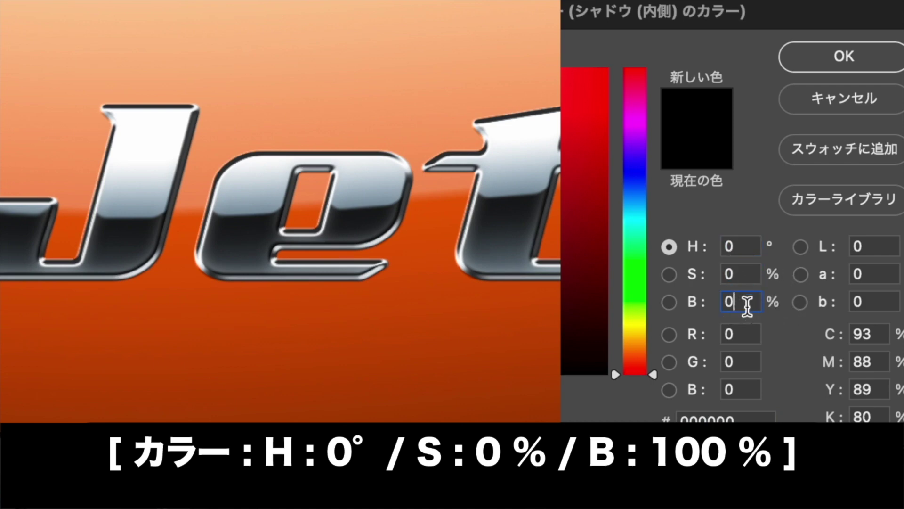
text(100)
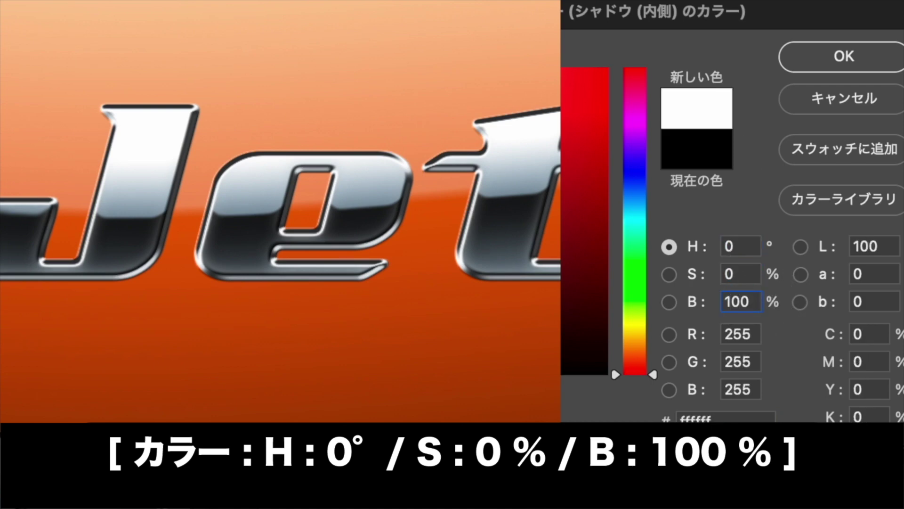
click(863, 59)
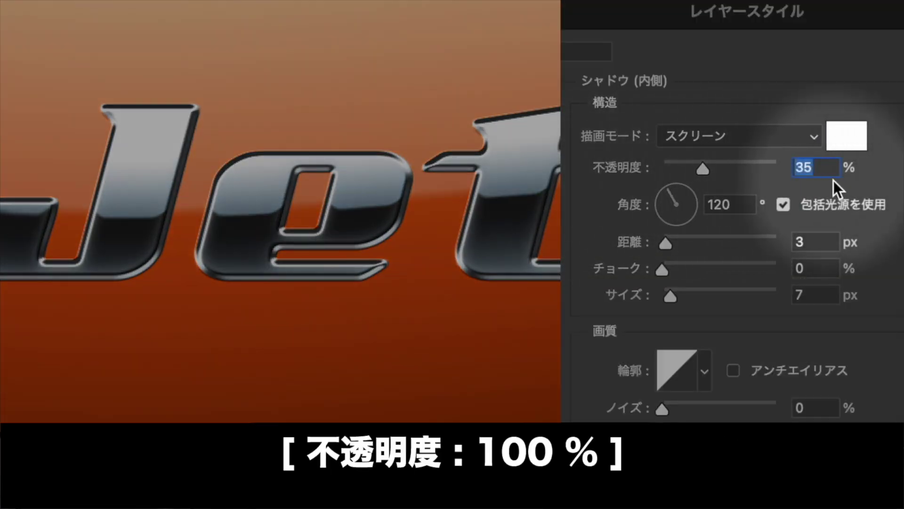
Set the inner shadow's opacity to 100%
key(shift+Up)
key(shift+Up)
key(shift+Up)
key(shift+Up)
key(shift+Up)
key(shift+Up)
key(shift+Up)
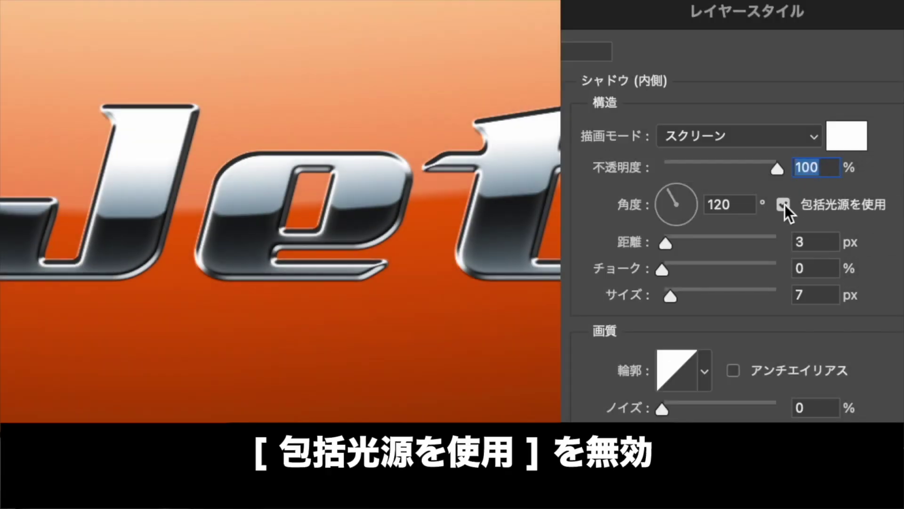
Turn off global light (包括光源を使用) for the inner shadow and set its angle to -60°
click(783, 204)
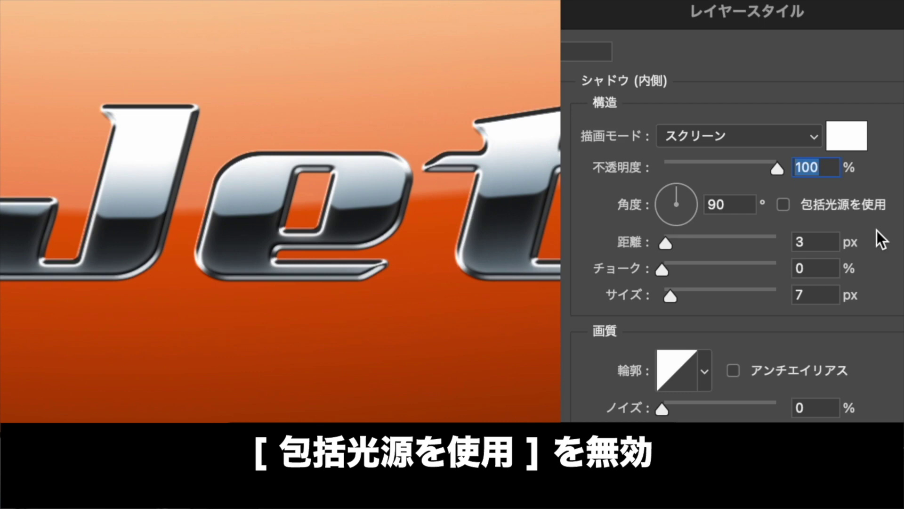
click(741, 203)
key(shift+Down)
key(shift+Down)
key(shift+Down)
key(shift+Down)
key(shift+Down)
key(shift+Down)
key(shift+Down)
key(shift+Down)
key(shift+Down)
key(shift+Down)
key(shift+Down)
key(shift+Down)
key(shift+Down)
key(shift+Down)
key(shift+Down)
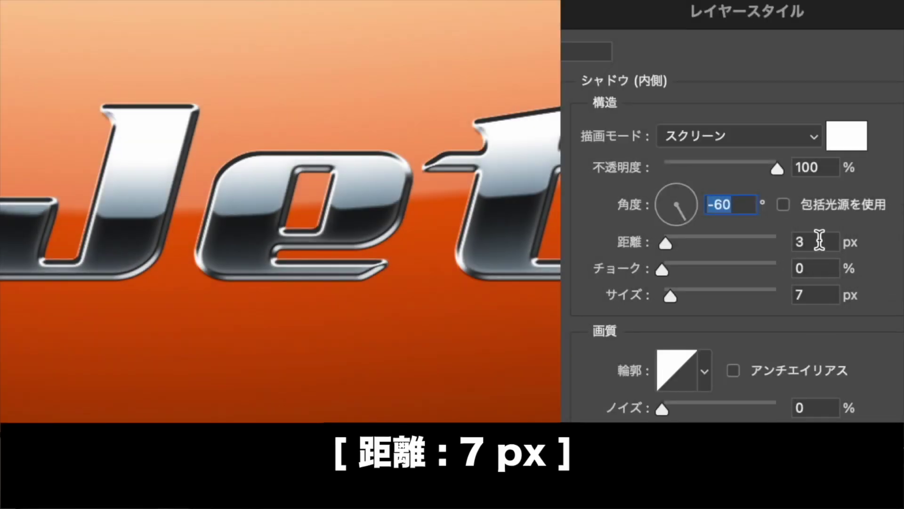
Set the inner shadow's distance (距離) to 7 px
click(815, 241)
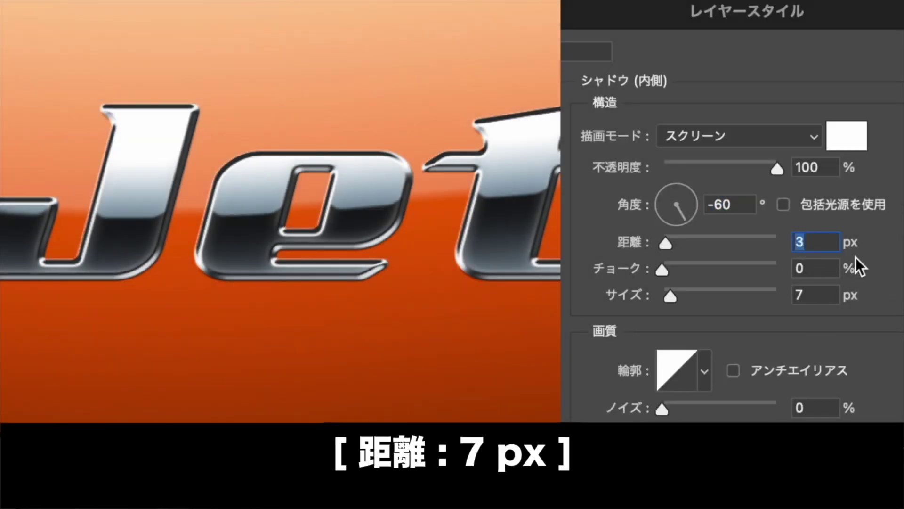
key(Up)
key(Up)
key(Up)
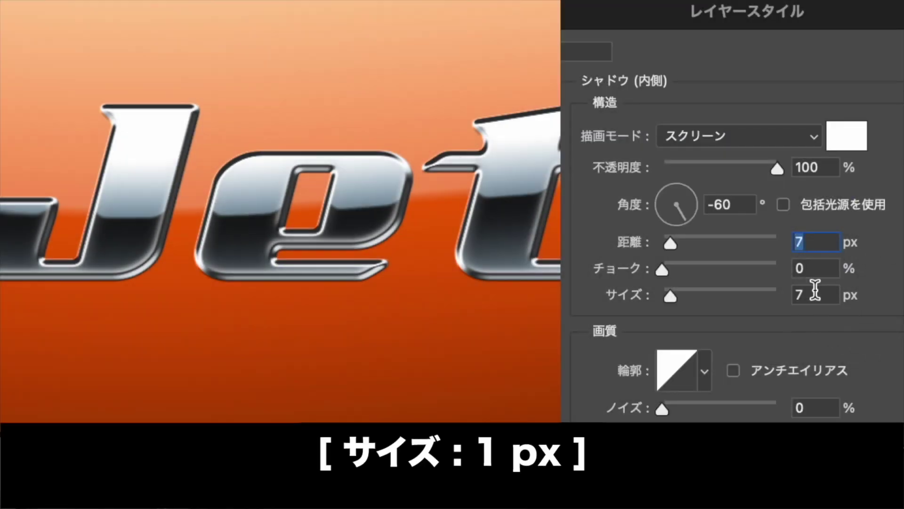
Set the inner shadow's size (サイズ) to 1 px
click(815, 295)
key(Down)
key(Down)
key(Down)
key(Down)
key(Down)
key(Down)
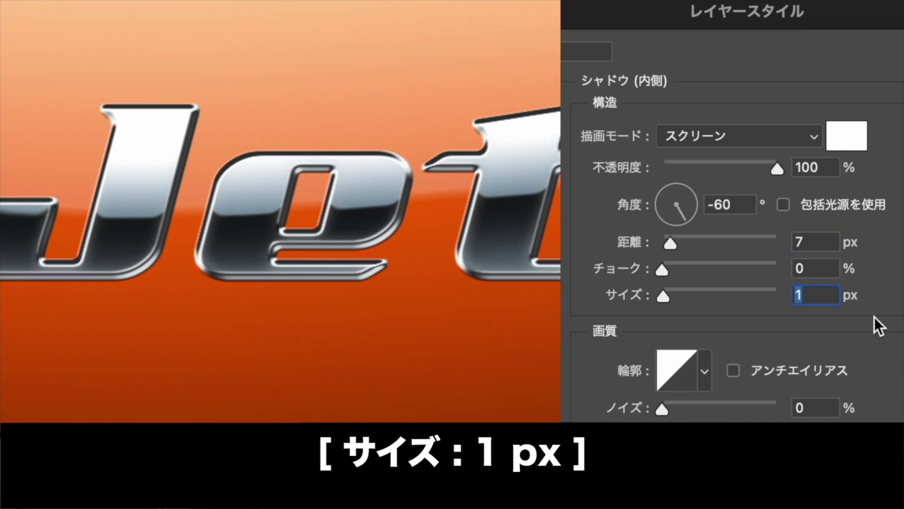